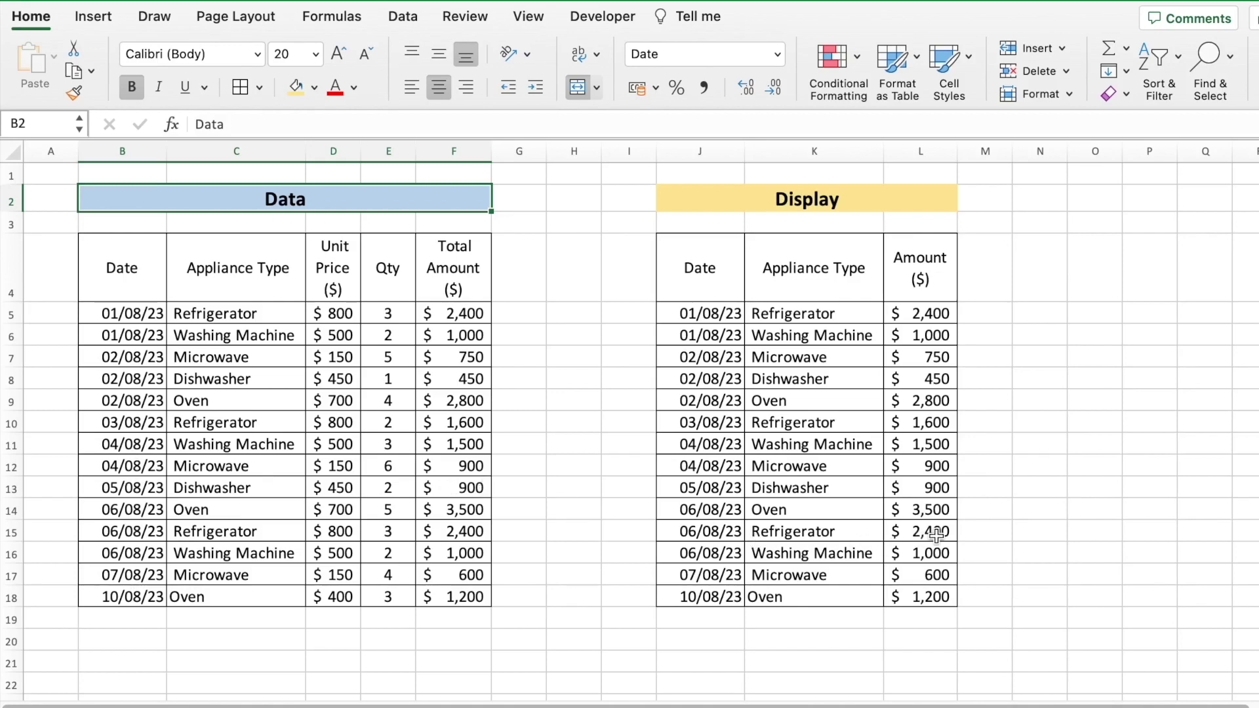
Add a row below the Data table: date 11/8, Microwave, price 150, quantity 10
left_click(119, 613)
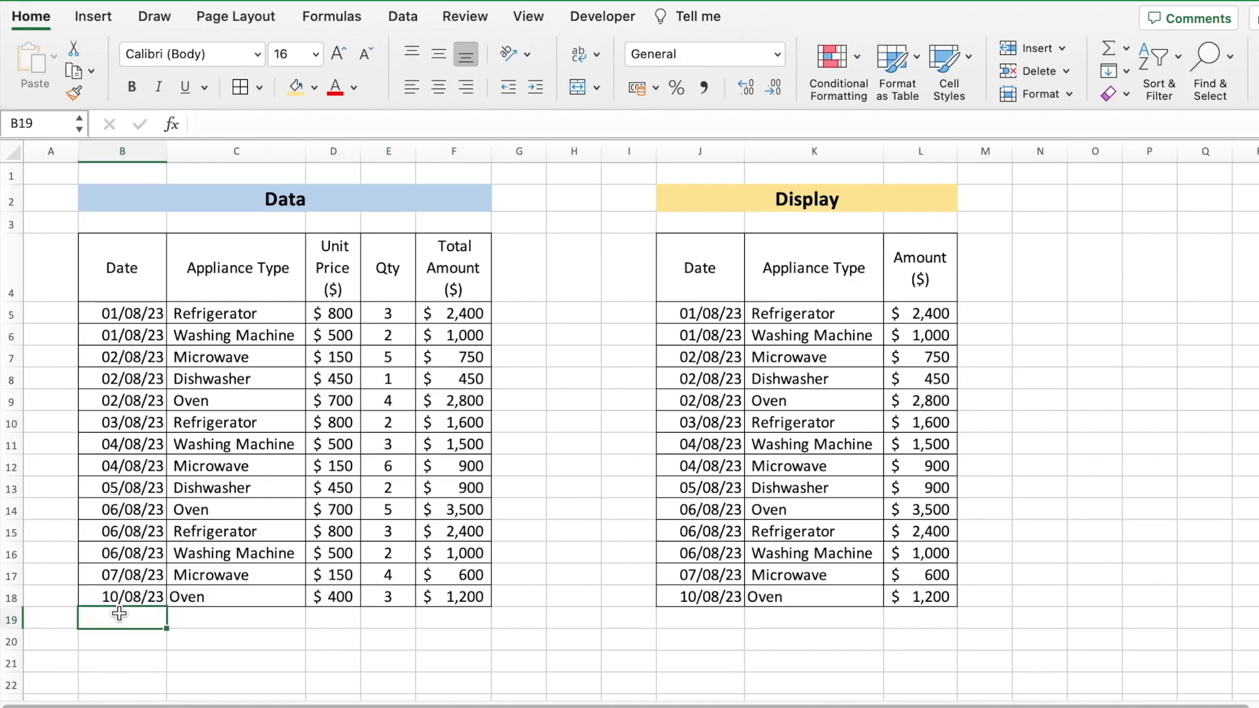
type("11/8/23")
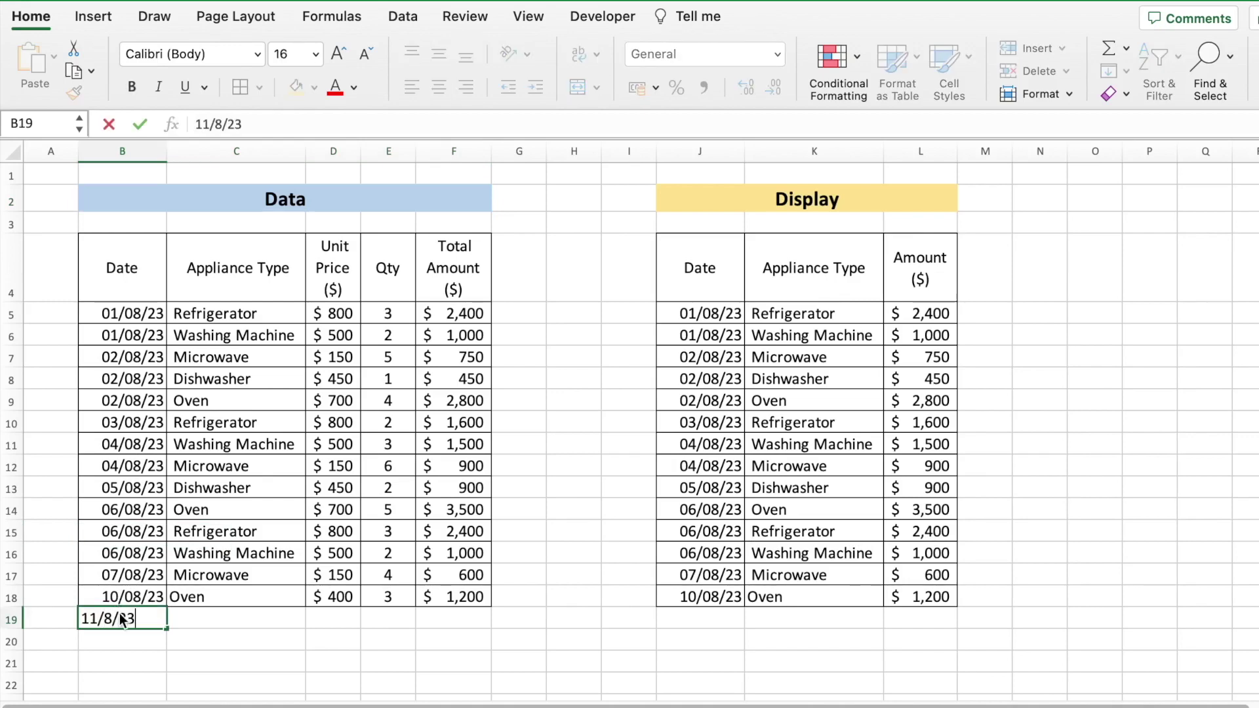
key("Tab")
type("Microwa")
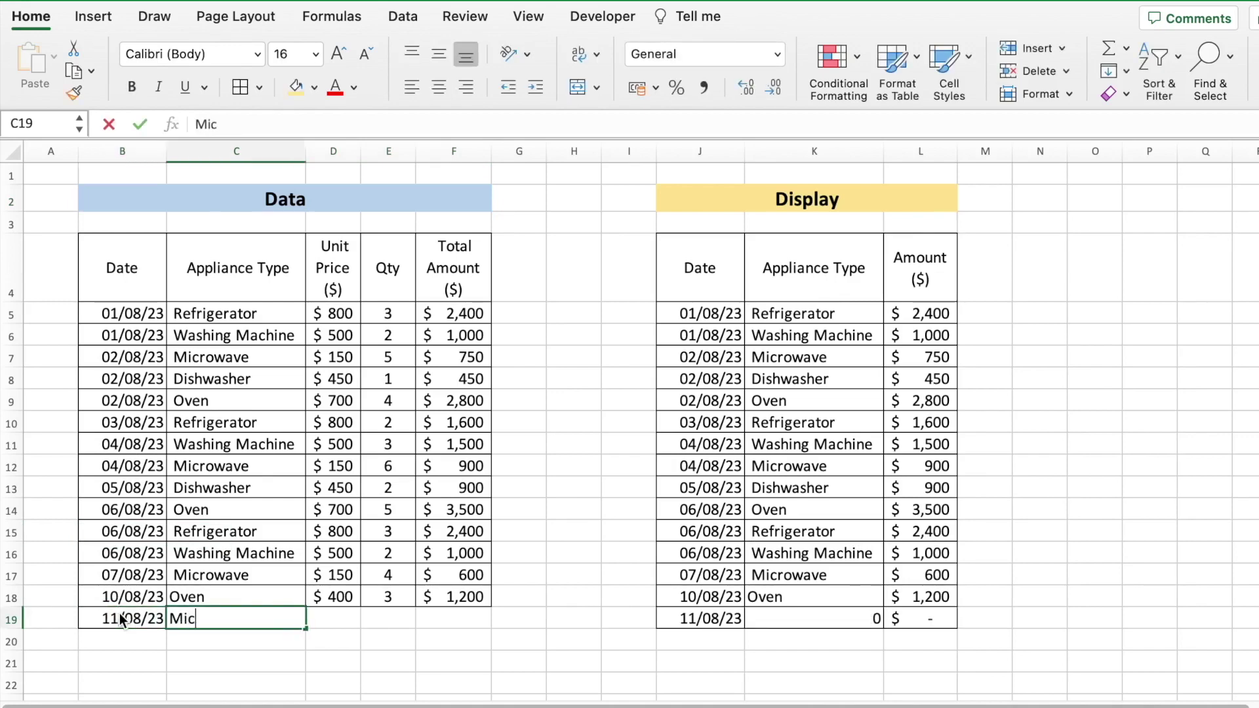
key("Tab")
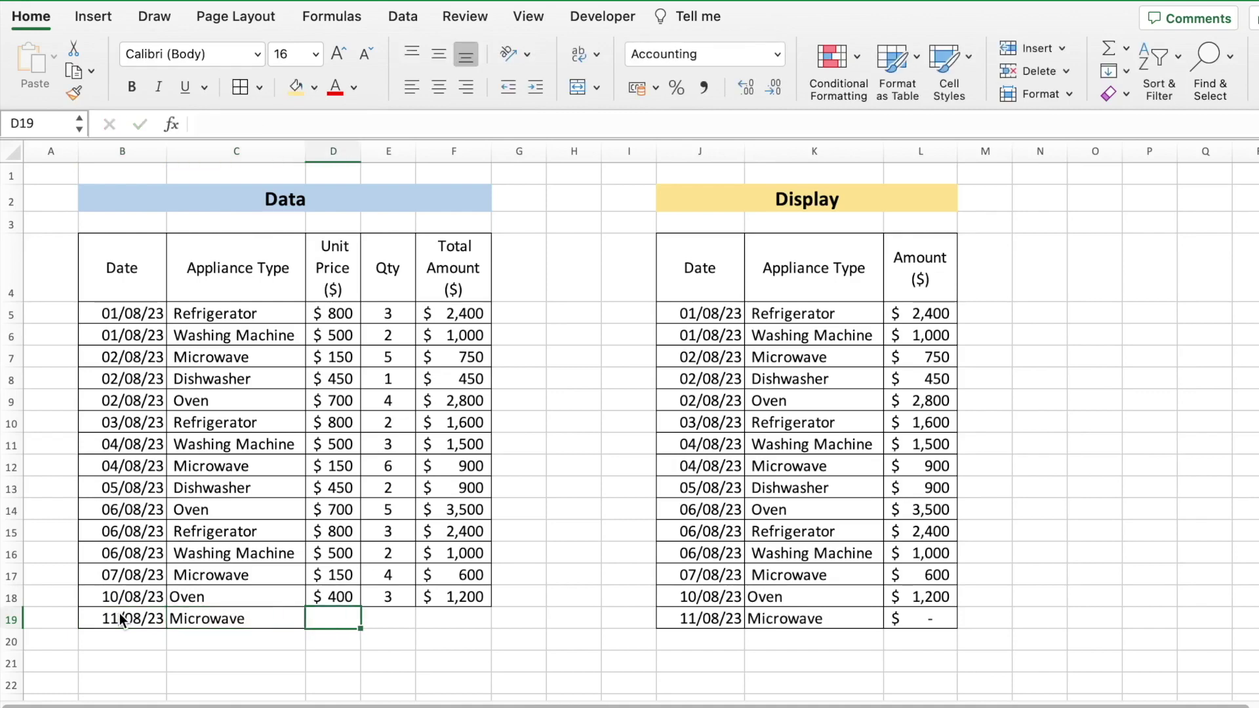
type("150")
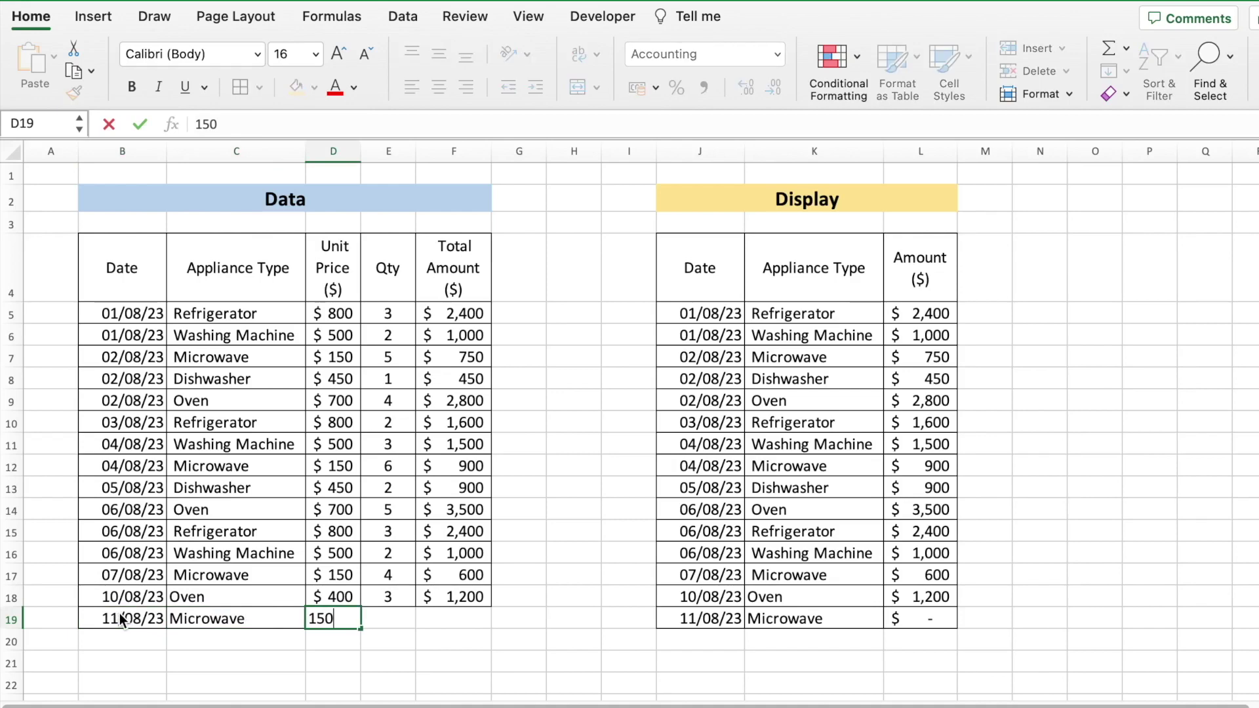
key("Tab")
type("10")
key("Tab")
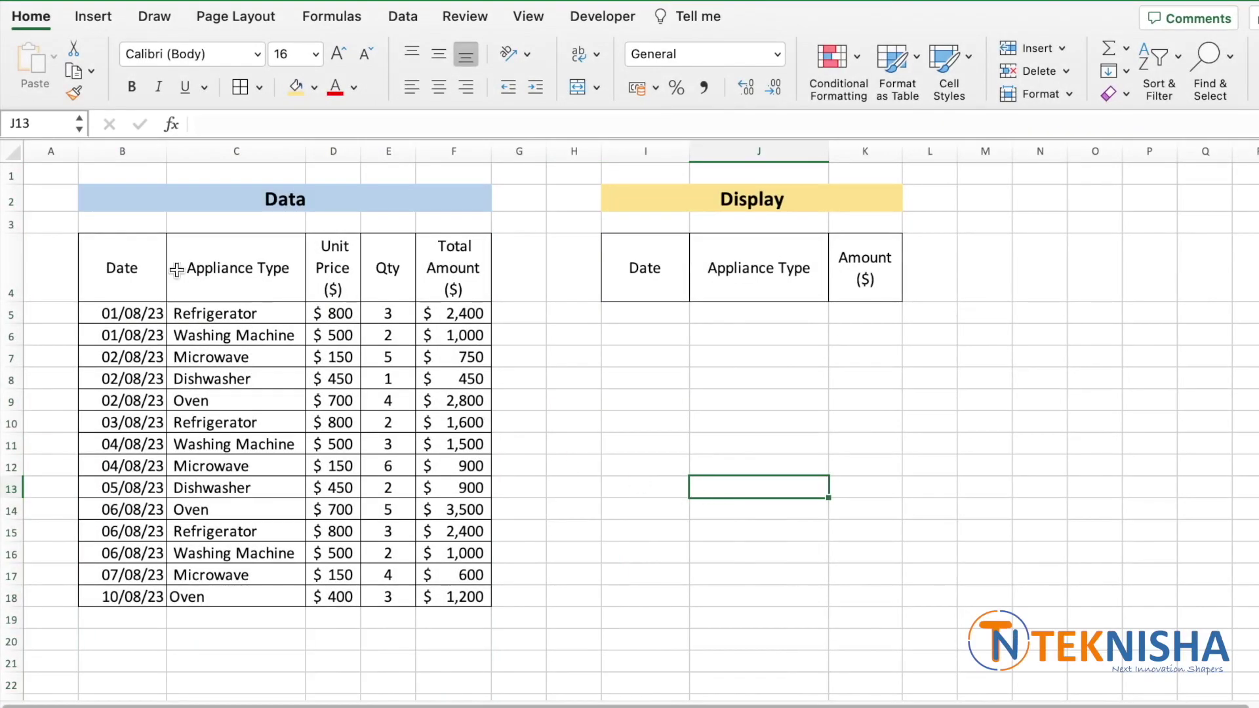
left_click_drag(137, 152, 460, 140)
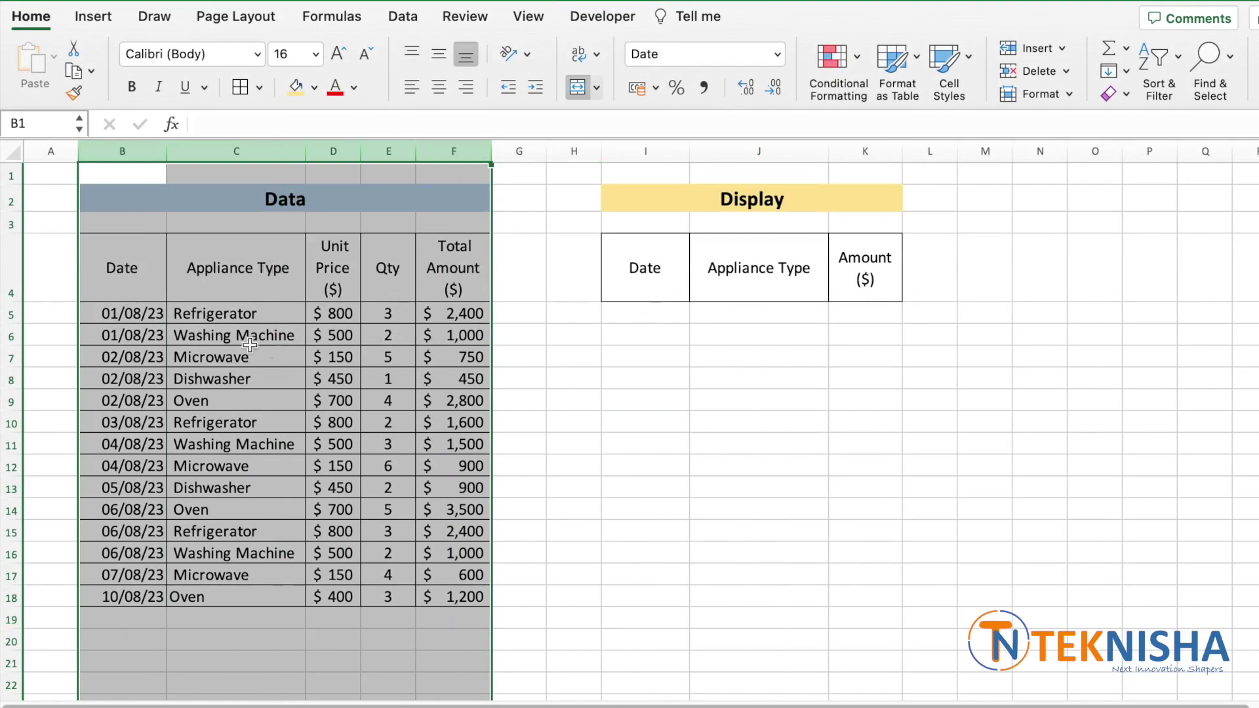
left_click(226, 340)
left_click(135, 317)
left_click_drag(135, 316, 464, 643)
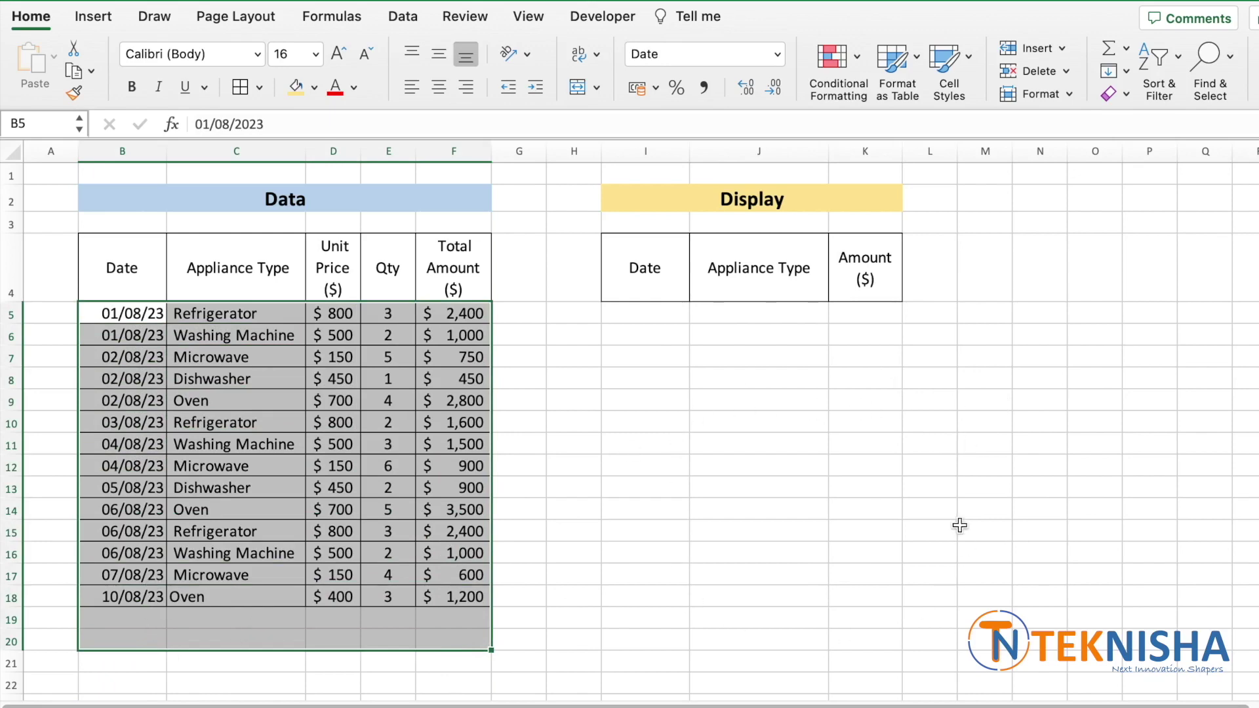
left_click(491, 397)
left_click(656, 317)
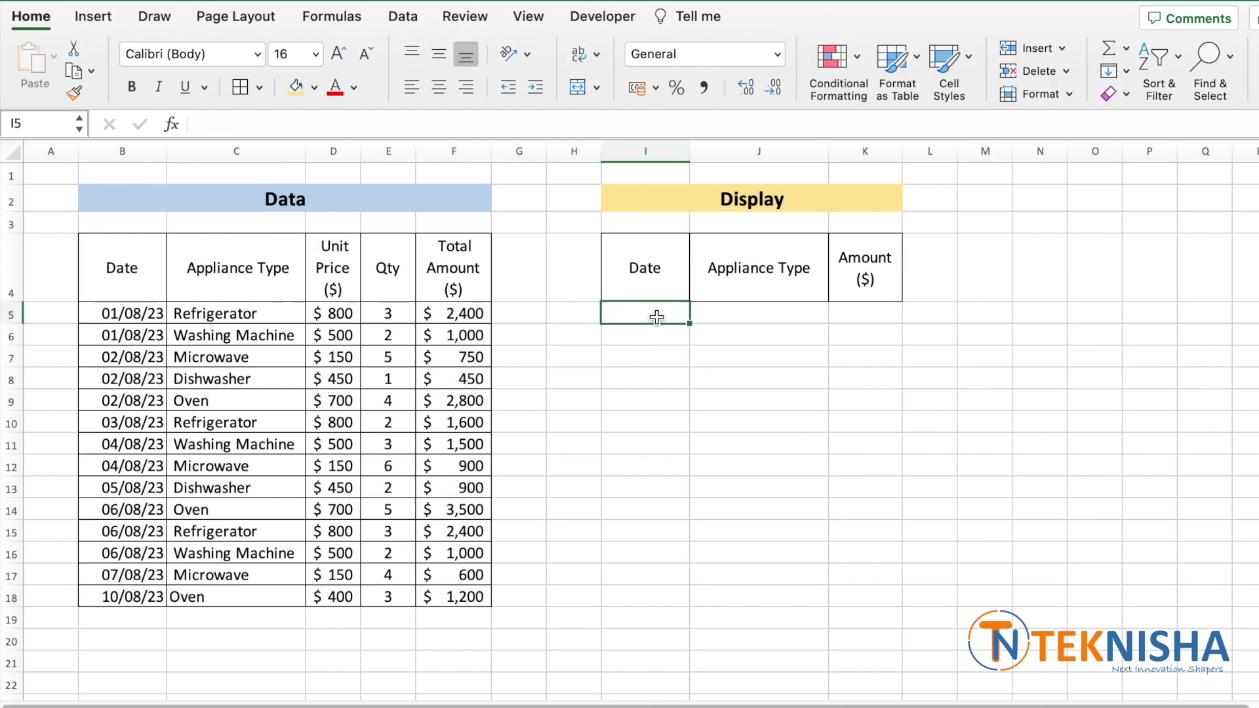
type("=filter(")
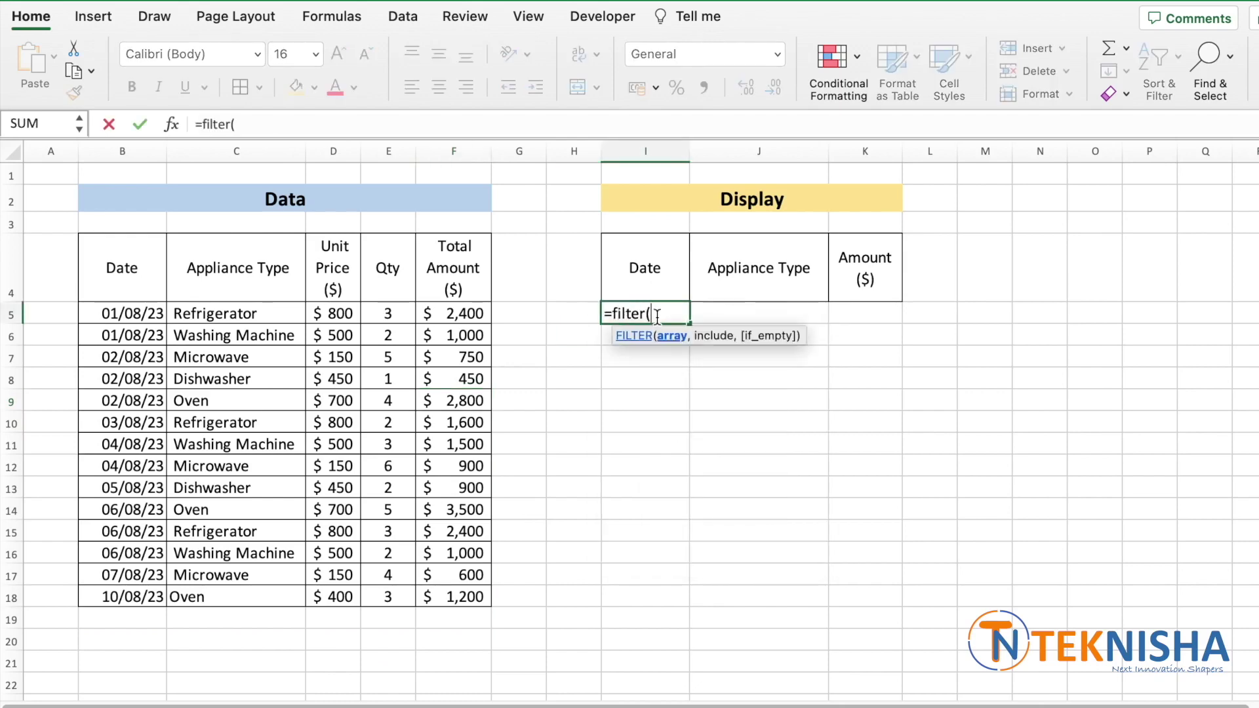
Enter =FILTER(B5:F21,B5:B21<>"") in I5 to spill every row with a date
left_click(131, 313)
left_click_drag(302, 465, 448, 671)
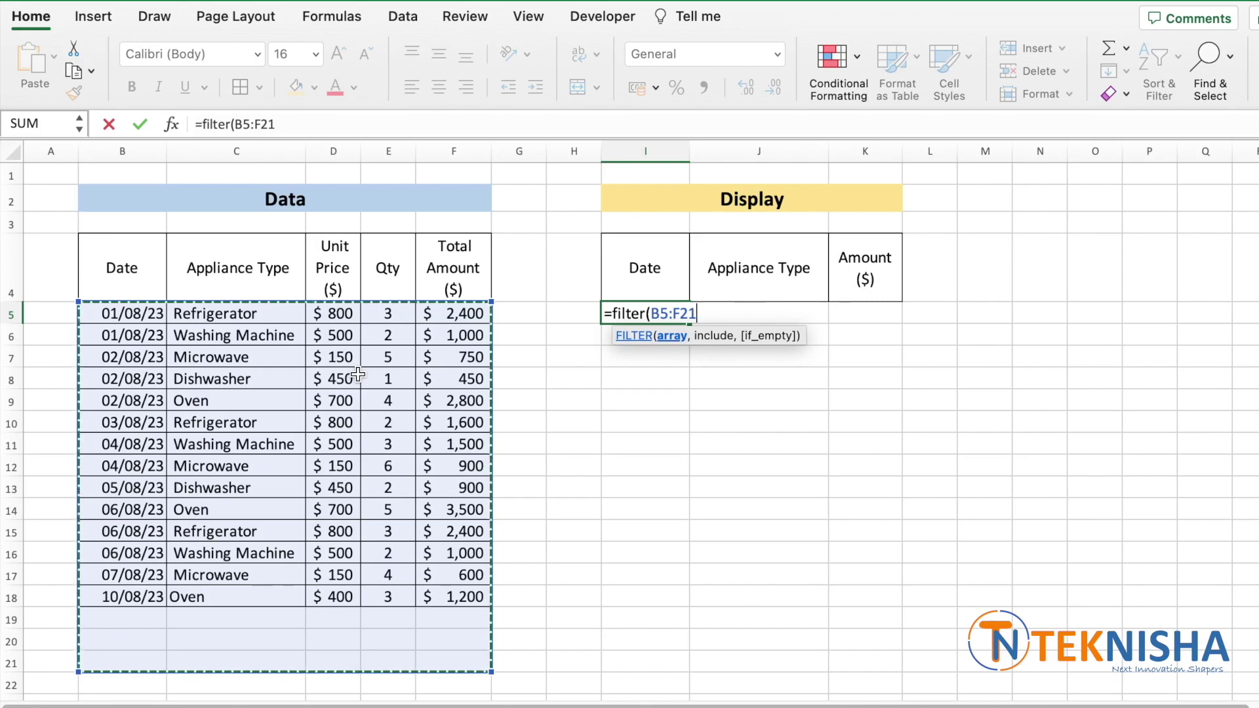
type(",")
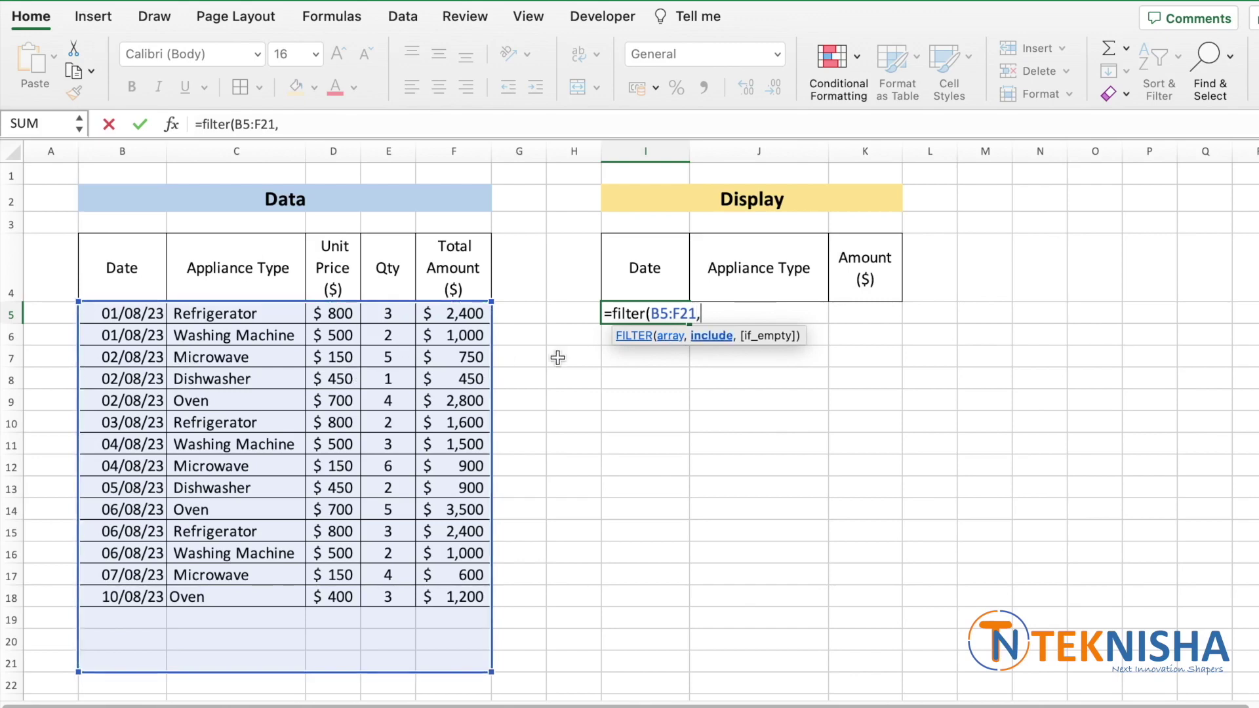
left_click_drag(109, 314, 146, 660)
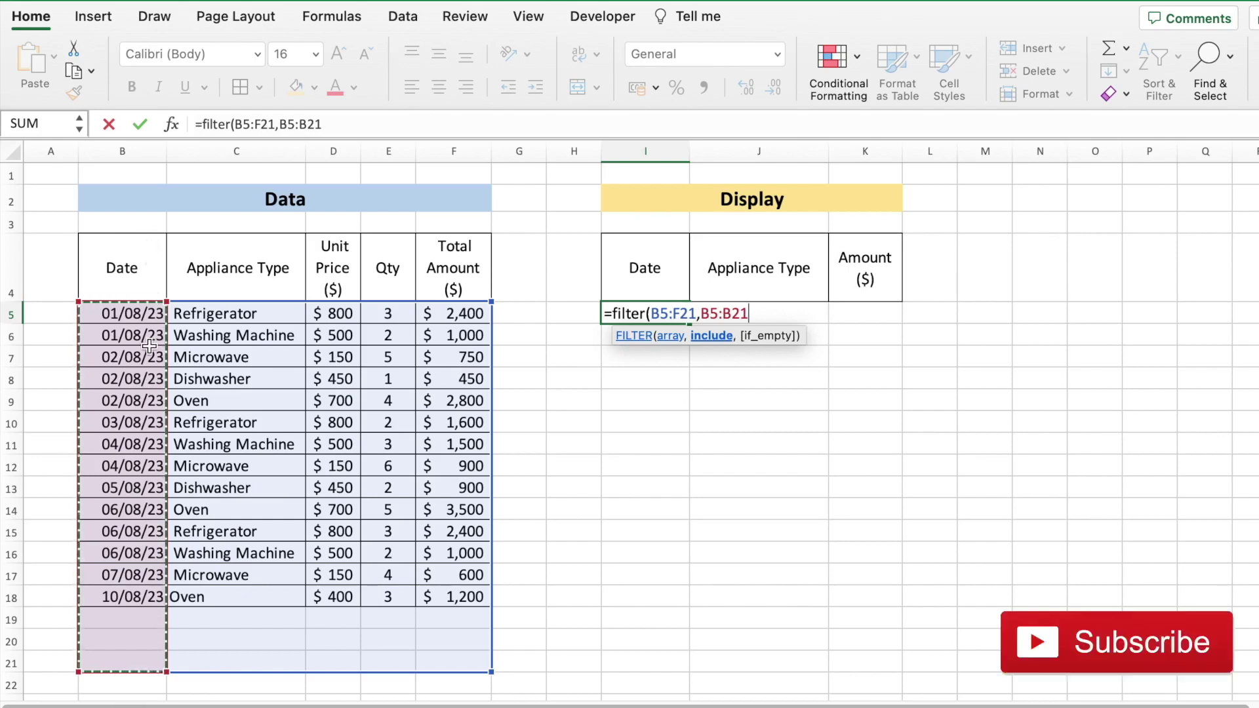
type("<>")
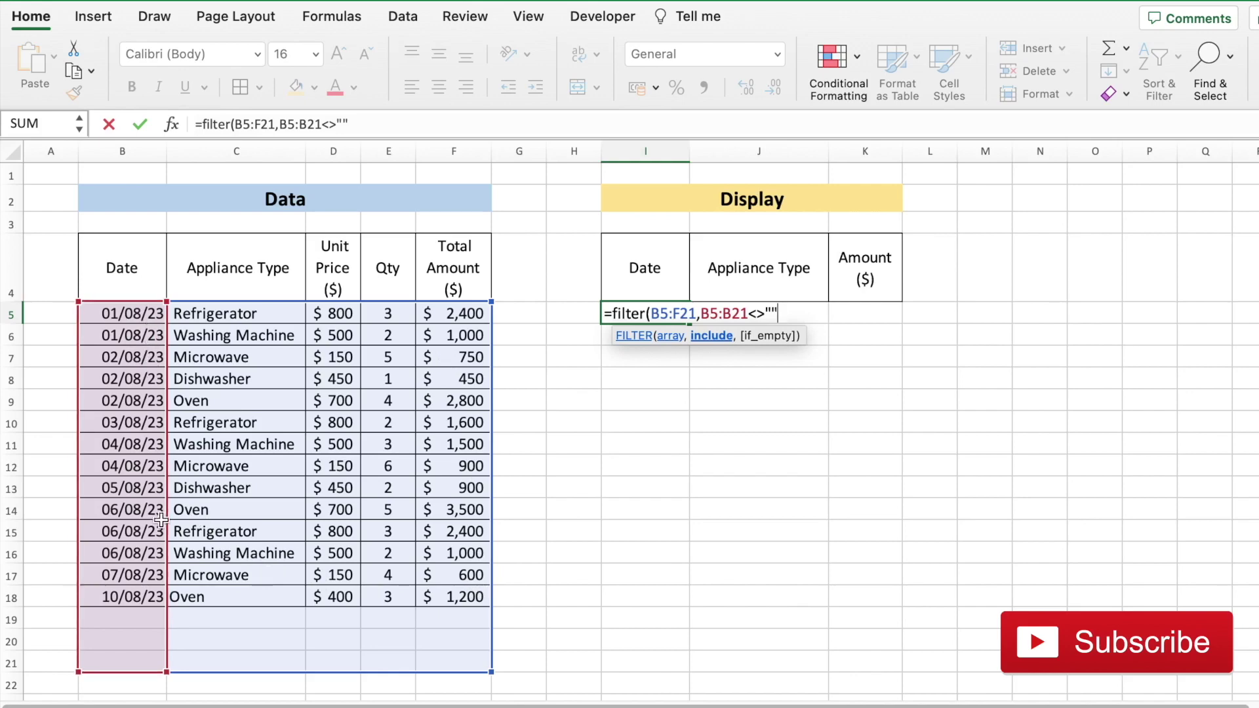
type(")")
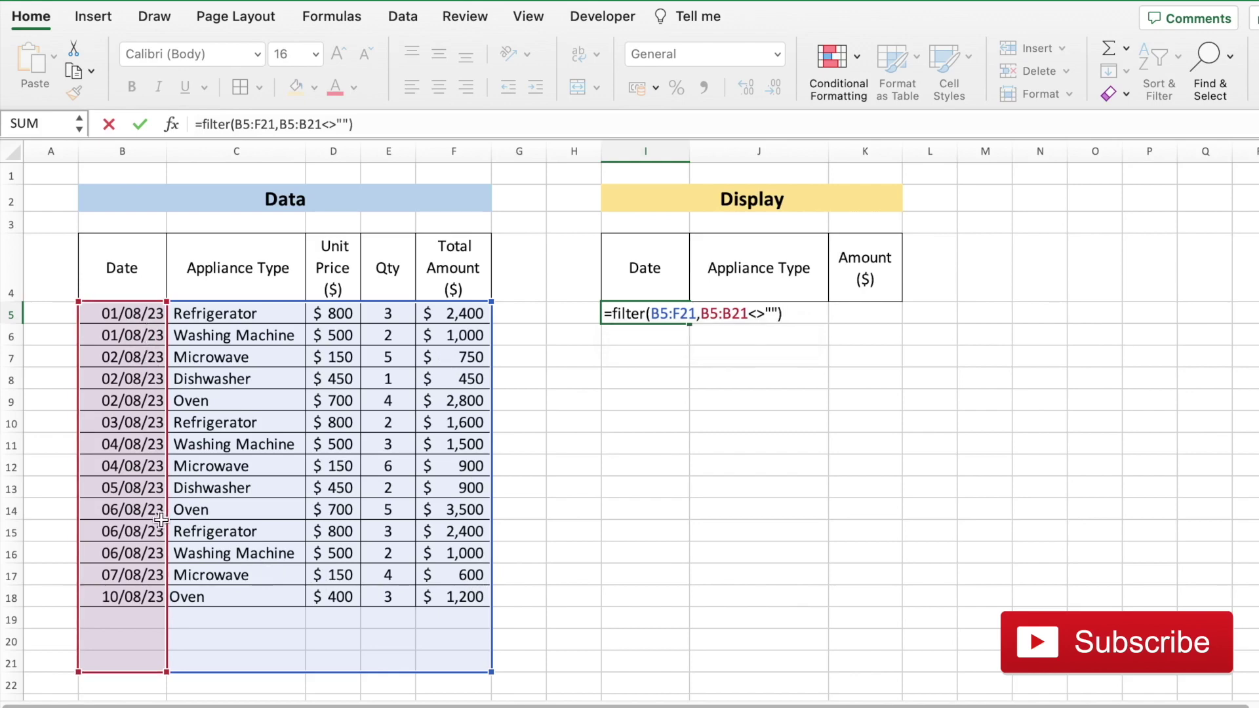
key("Return")
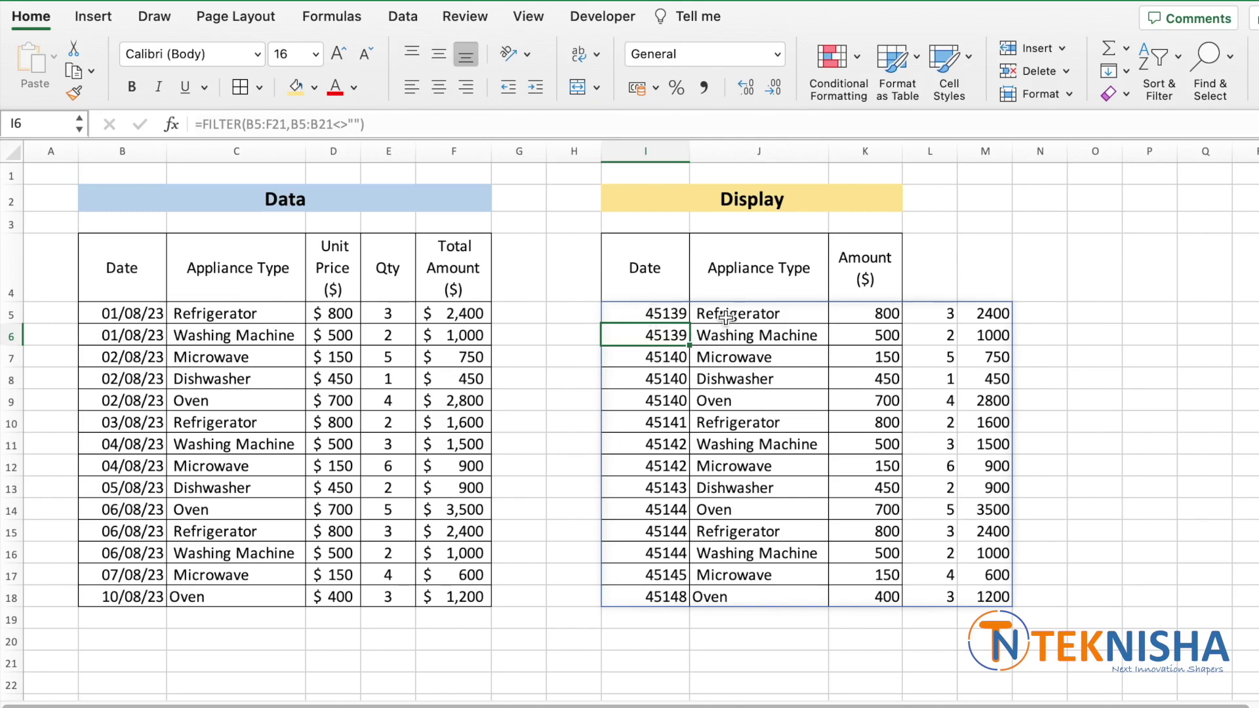
Wrap the I5 formula in an outer FILTER with include array {1,1,0,0,1}
left_click(641, 311)
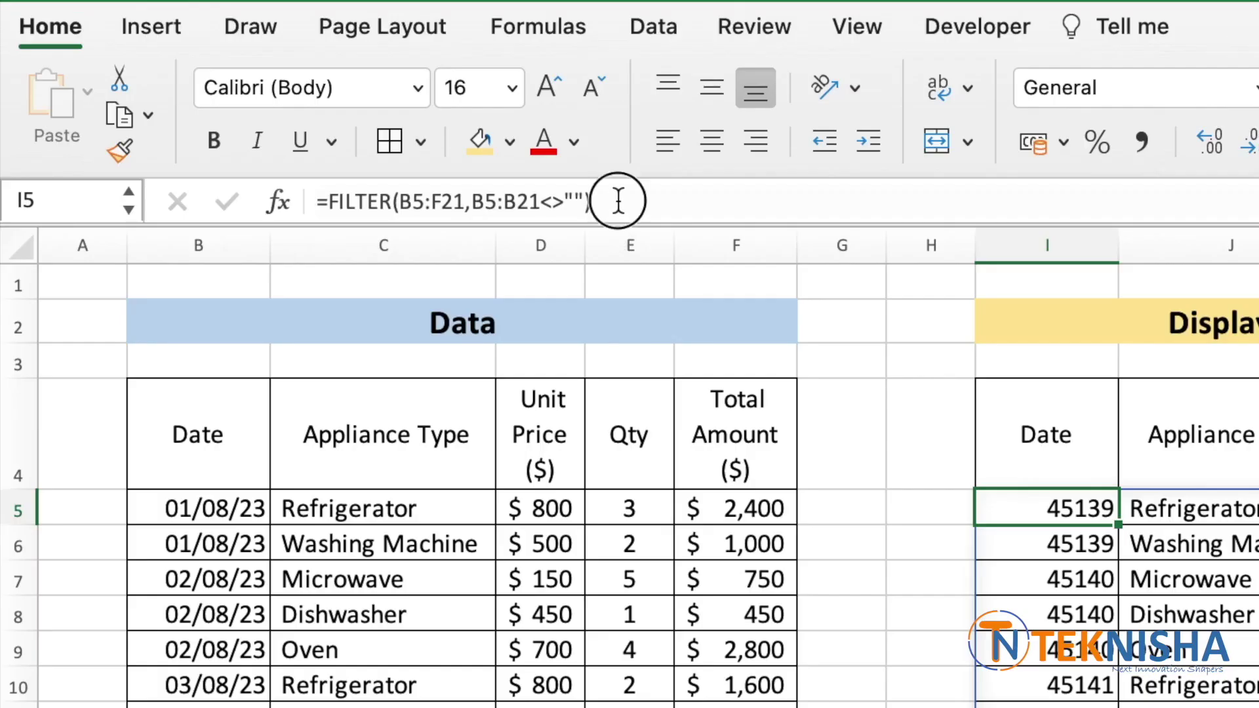
left_click_drag(618, 201, 328, 201)
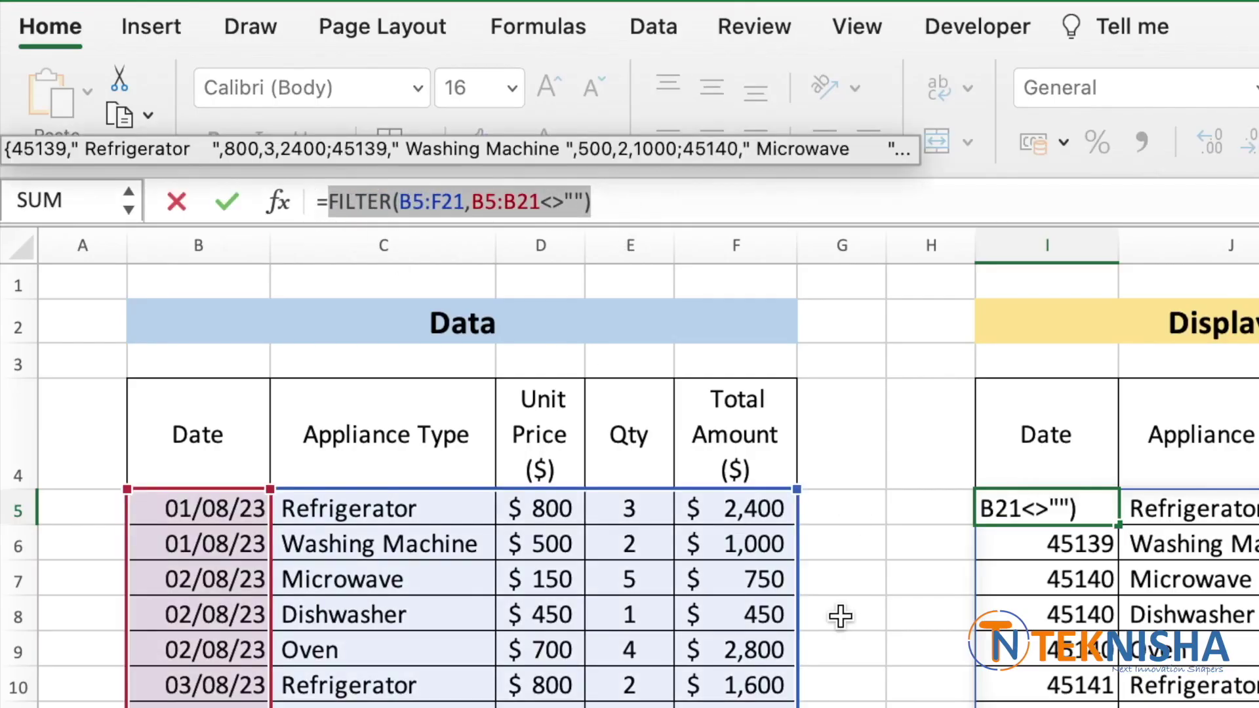
left_click(328, 202)
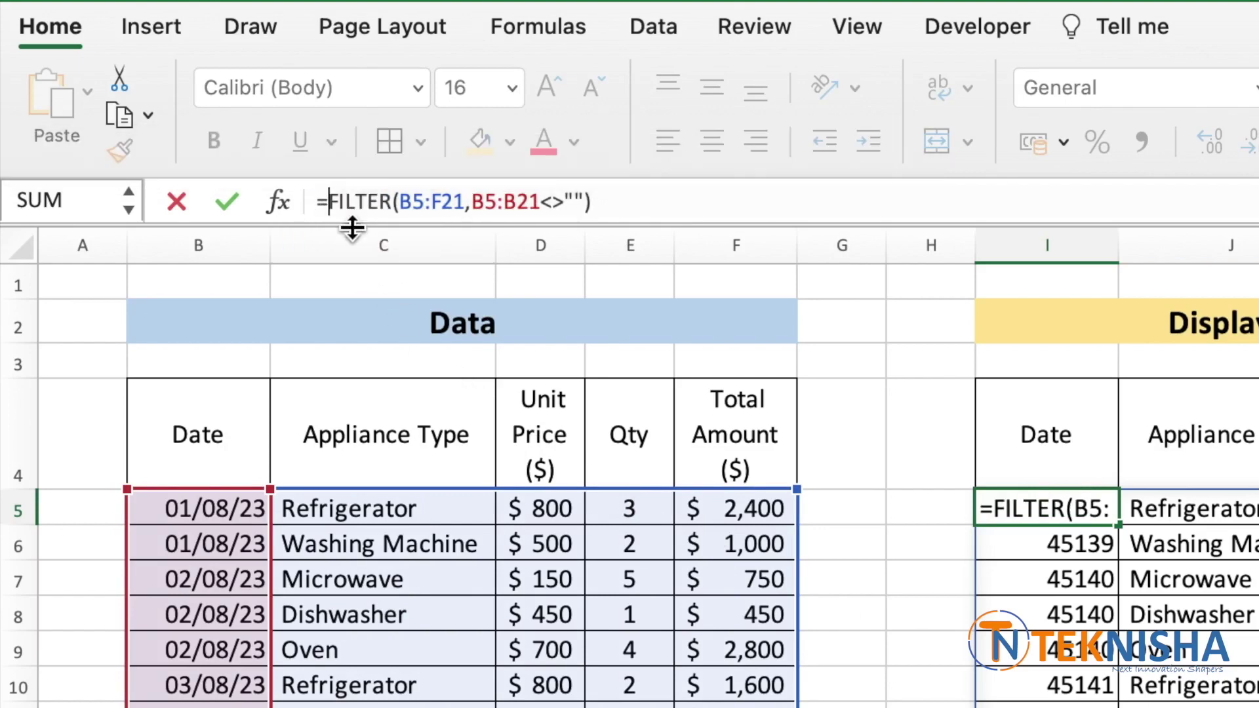
type("FILTER")
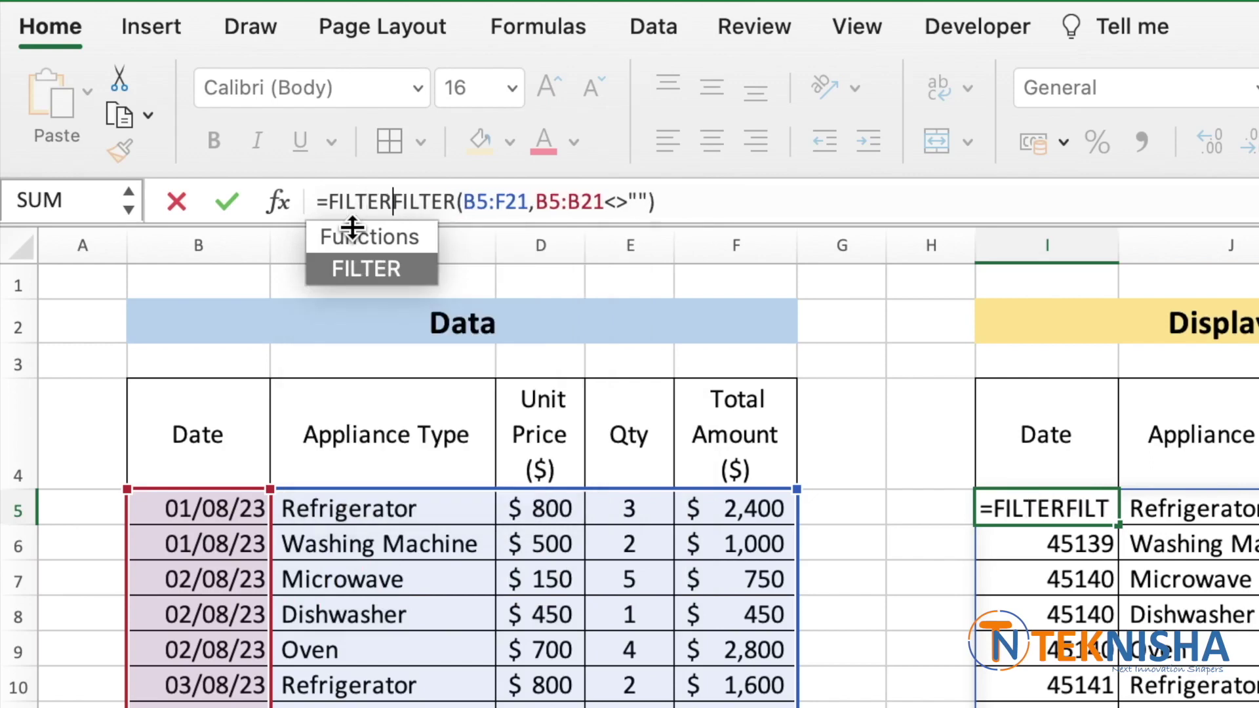
type("(")
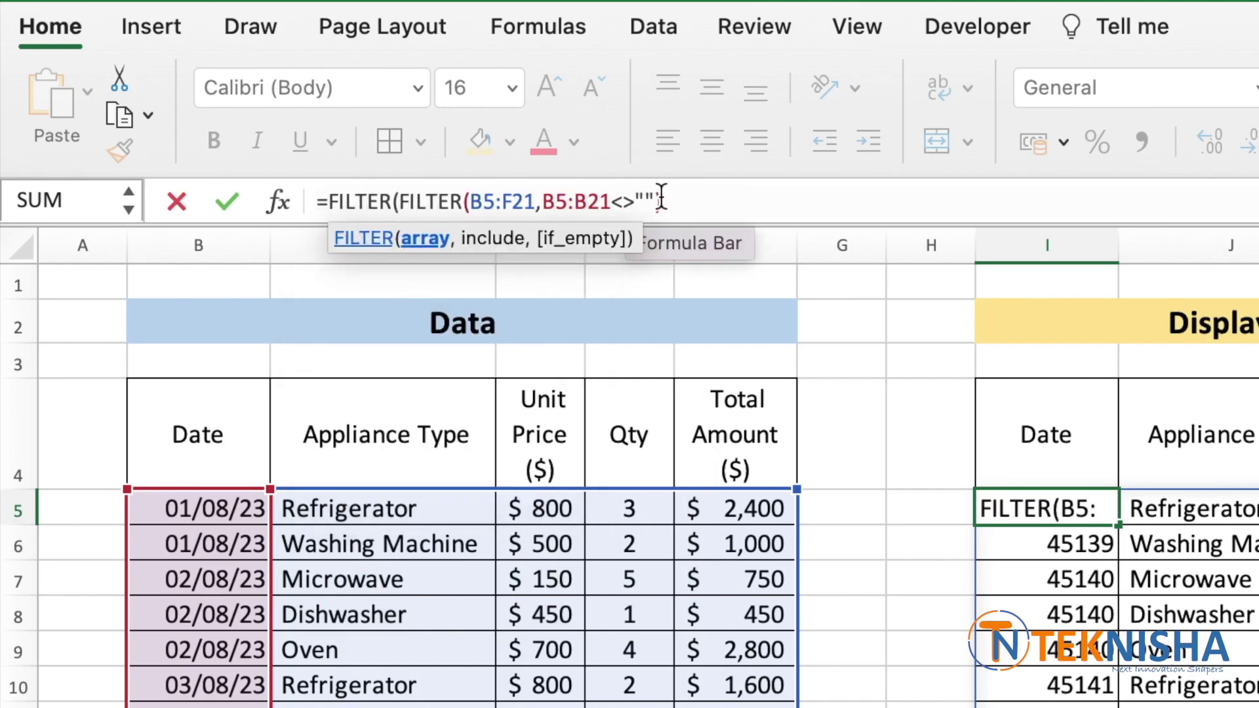
left_click(680, 197)
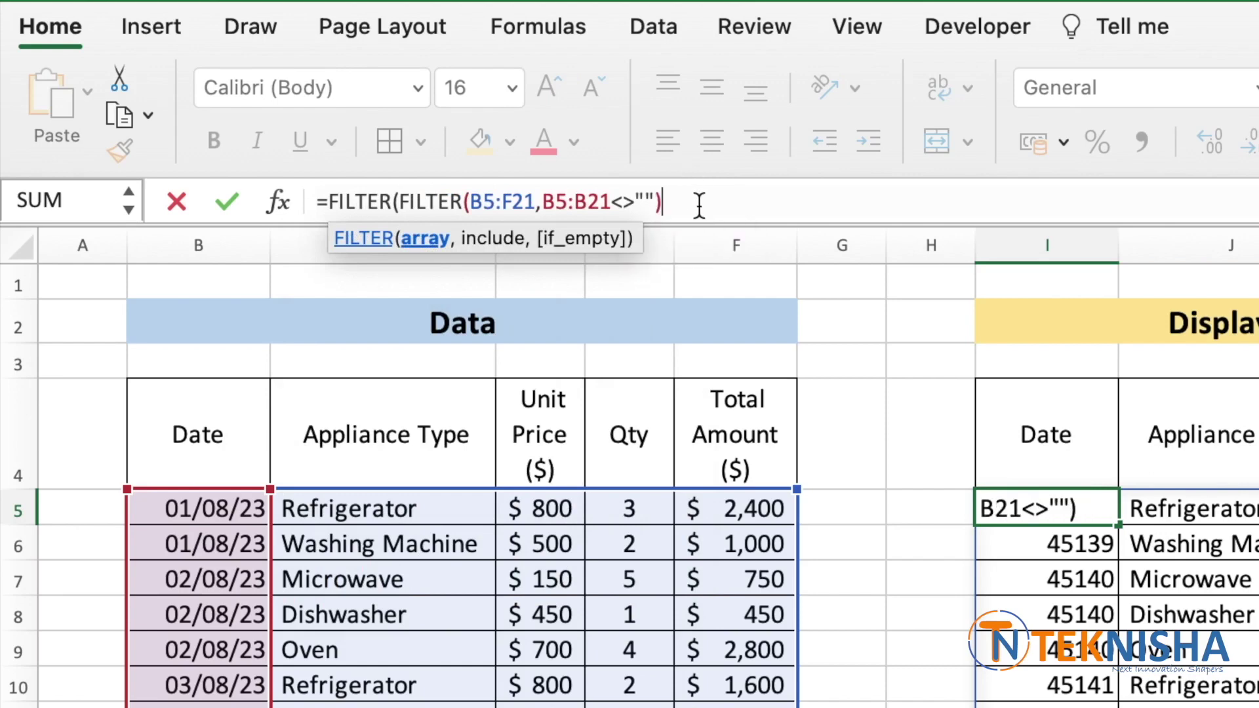
type(",{")
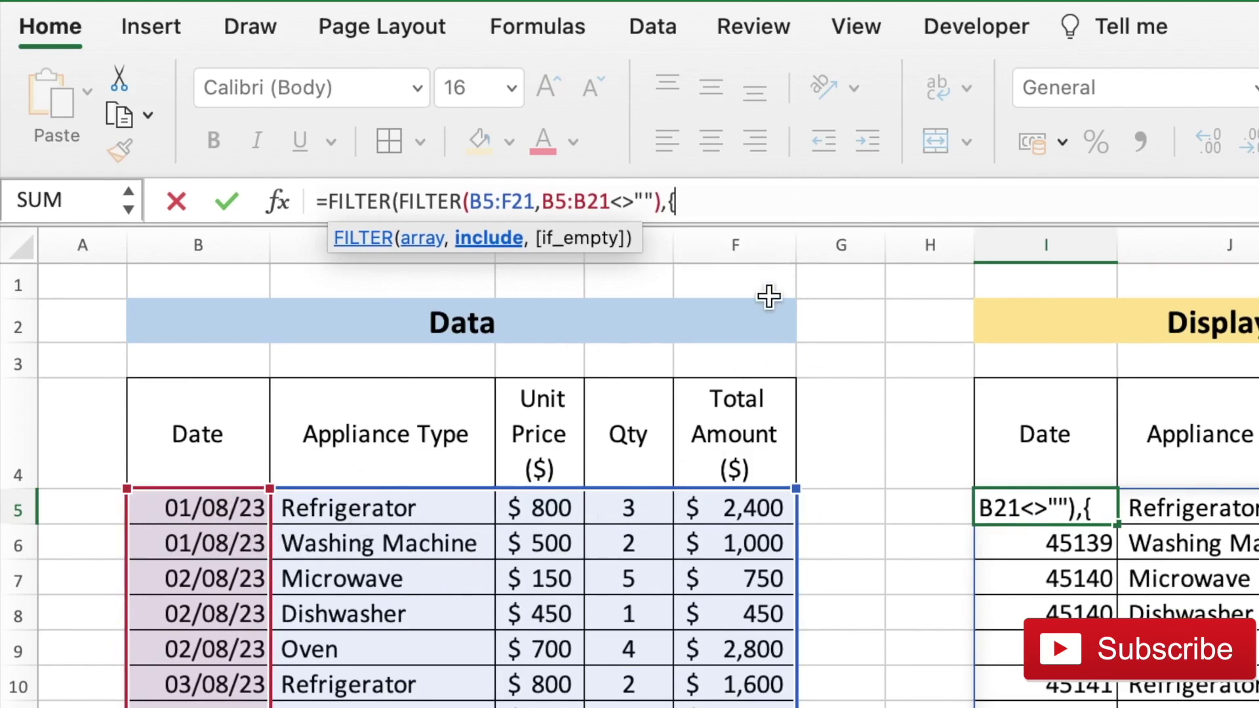
type("1,1,")
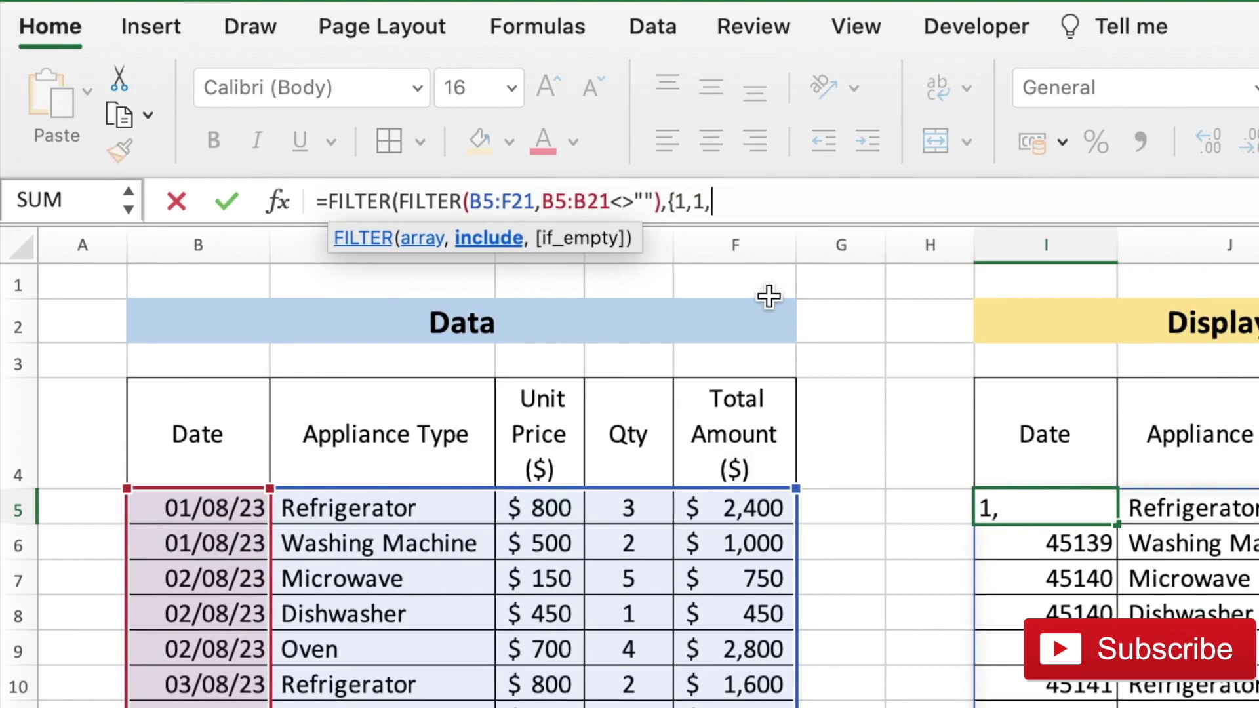
type("0,0,1")
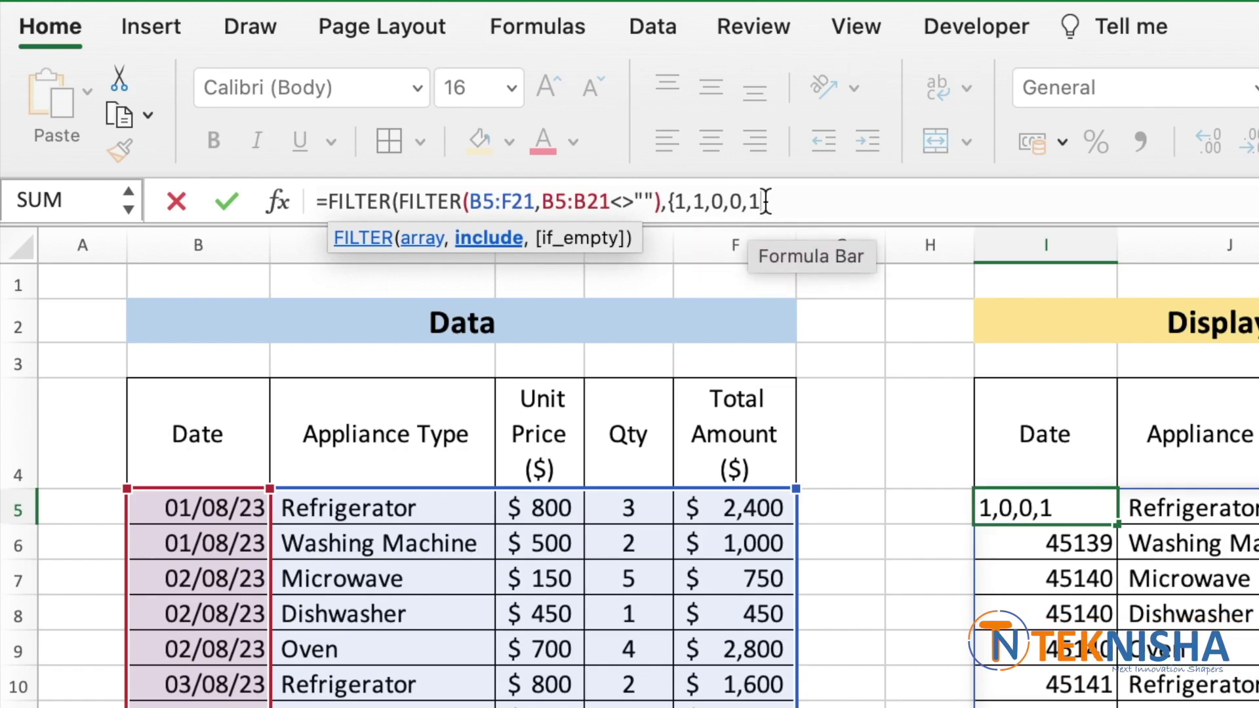
type("}")
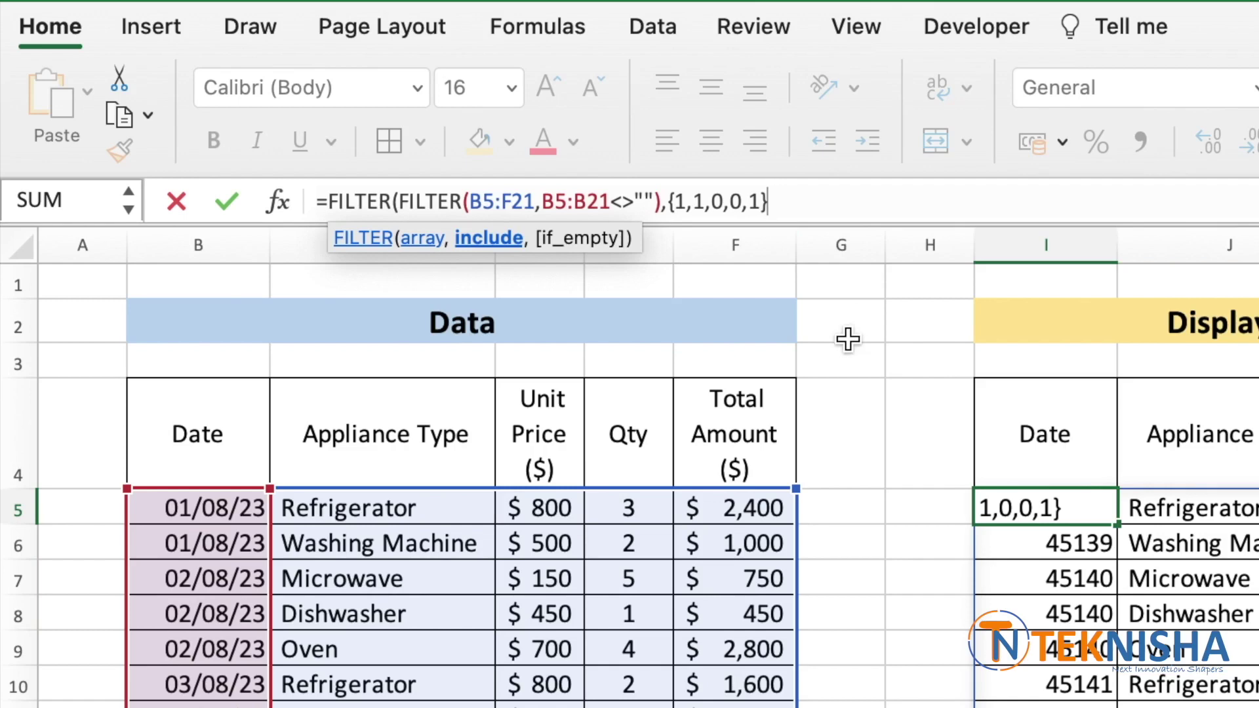
type(")")
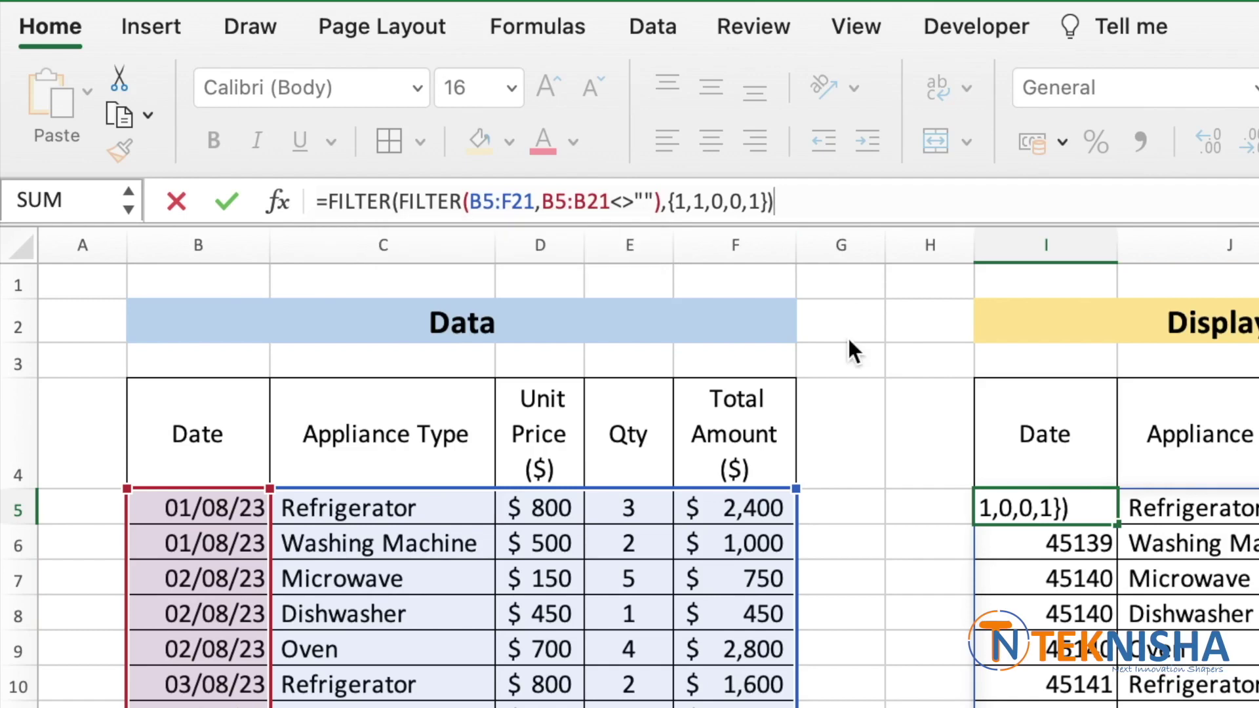
key("Return")
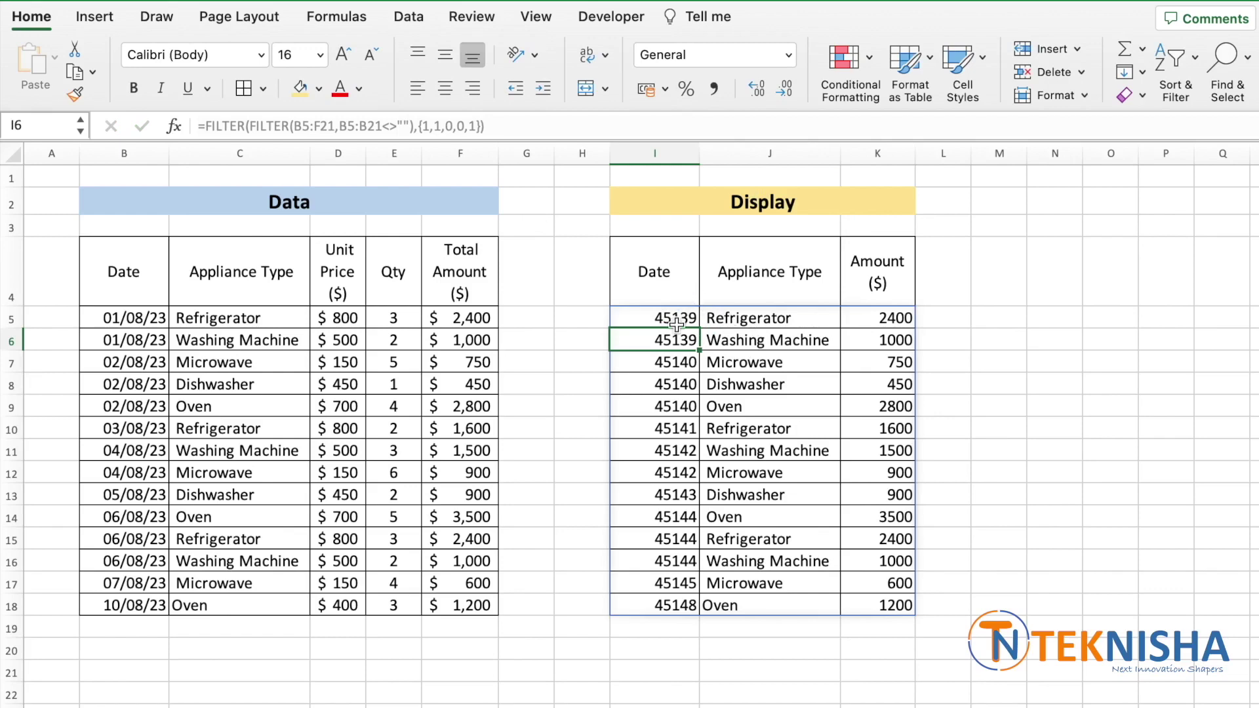
Format the Display date column I5:I22 as Short Date
left_click_drag(672, 319, 670, 685)
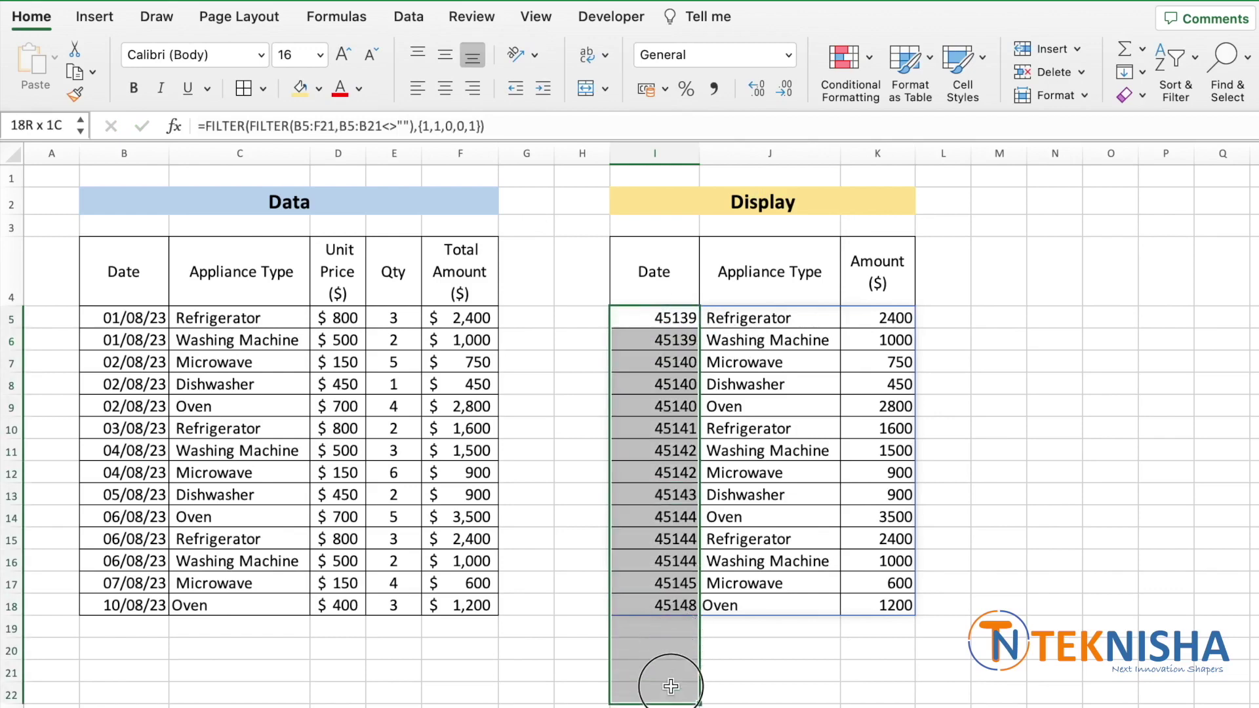
left_click(788, 57)
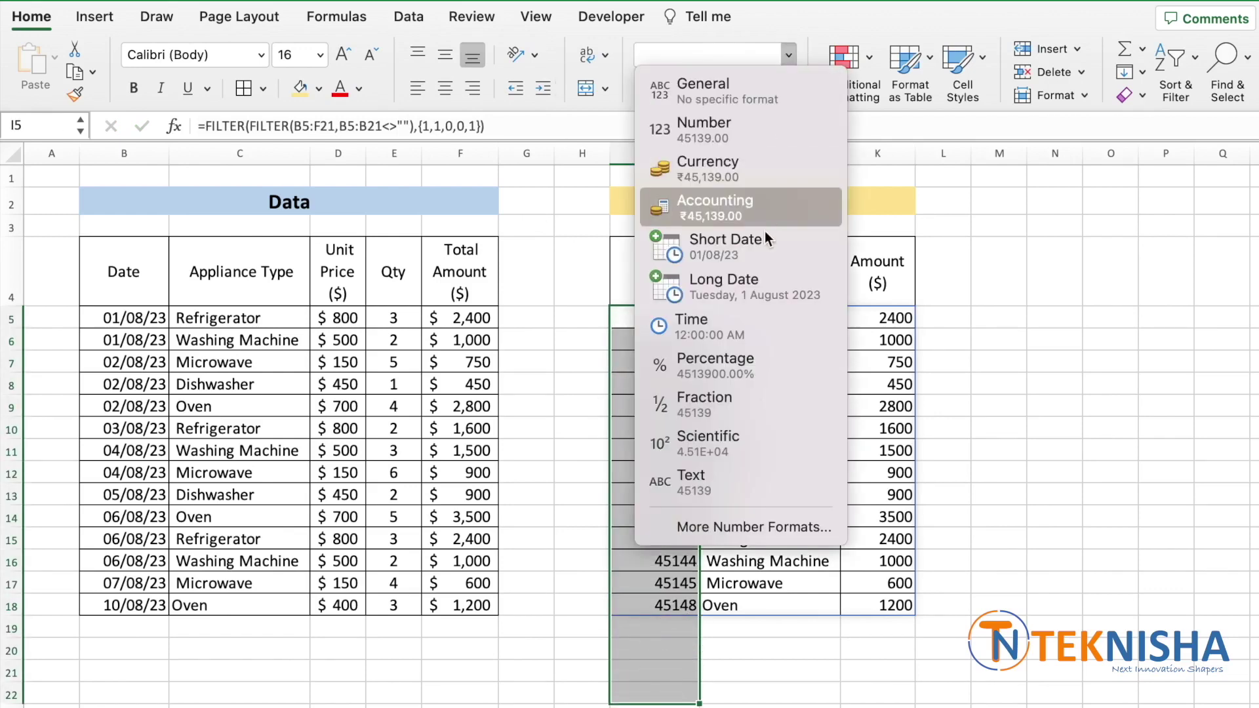
left_click(763, 255)
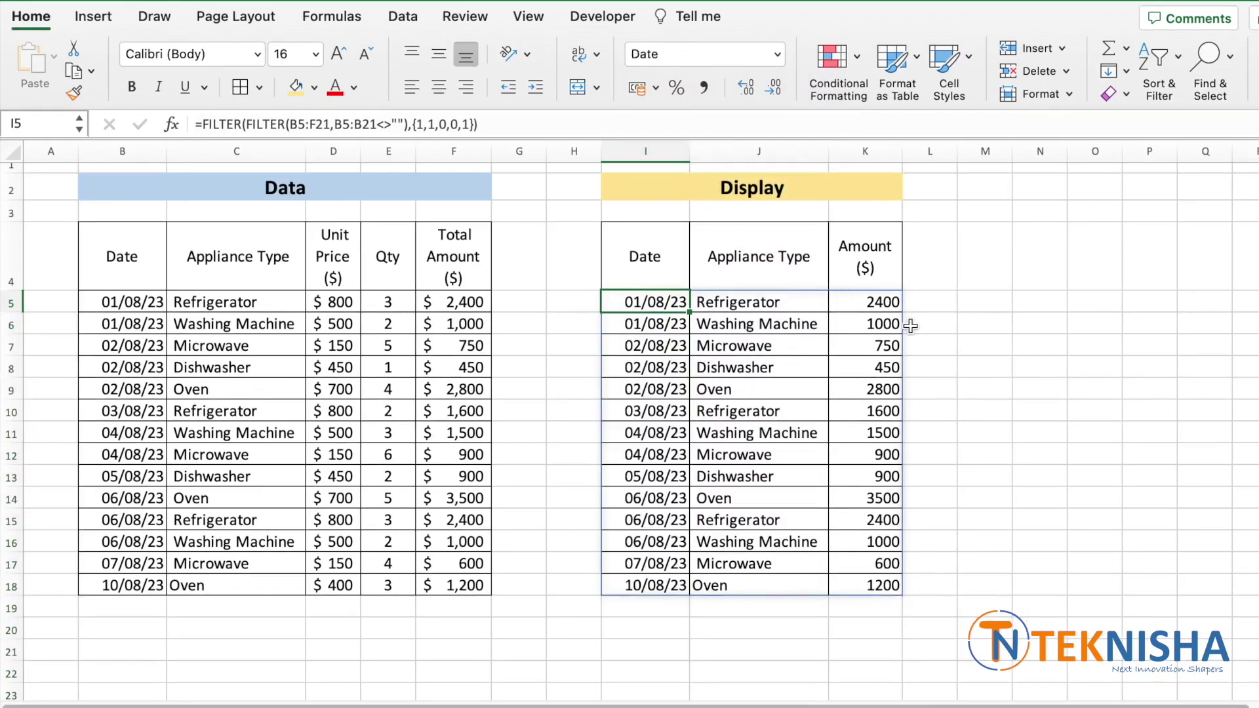
Format the Display amounts K5:K22 as US dollar Accounting with no decimal places
left_click_drag(881, 303, 878, 675)
left_click(655, 87)
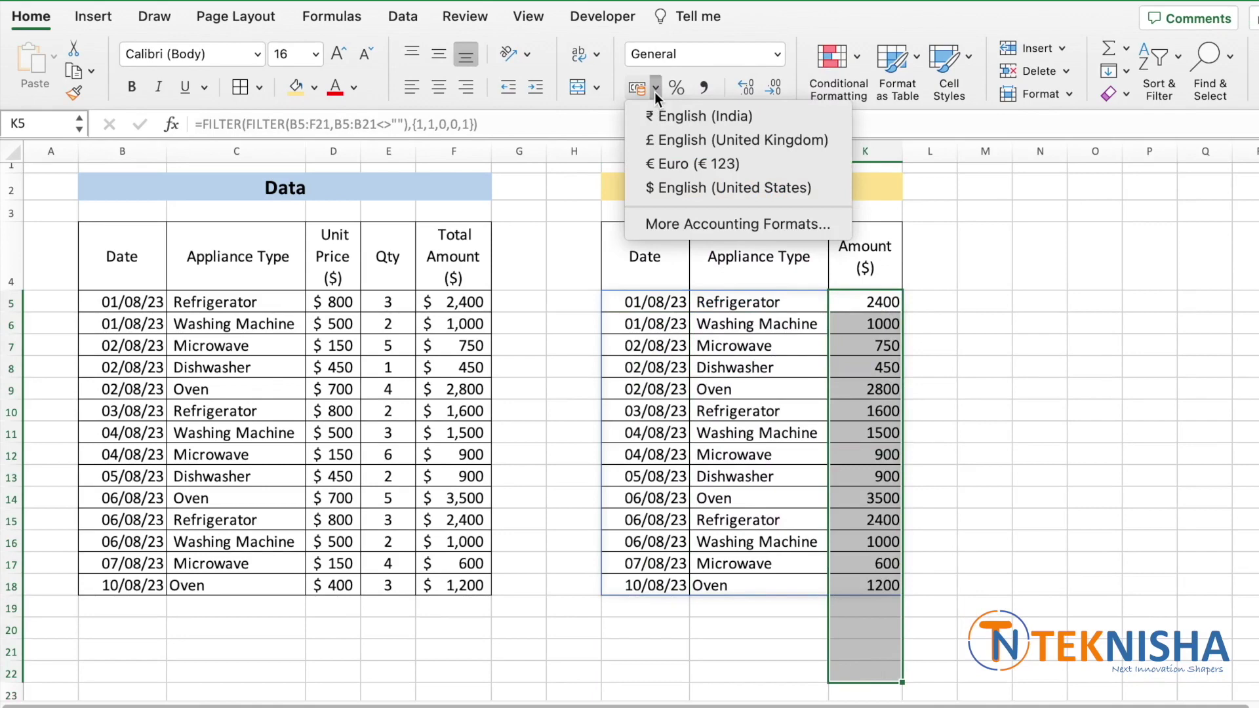
left_click(688, 187)
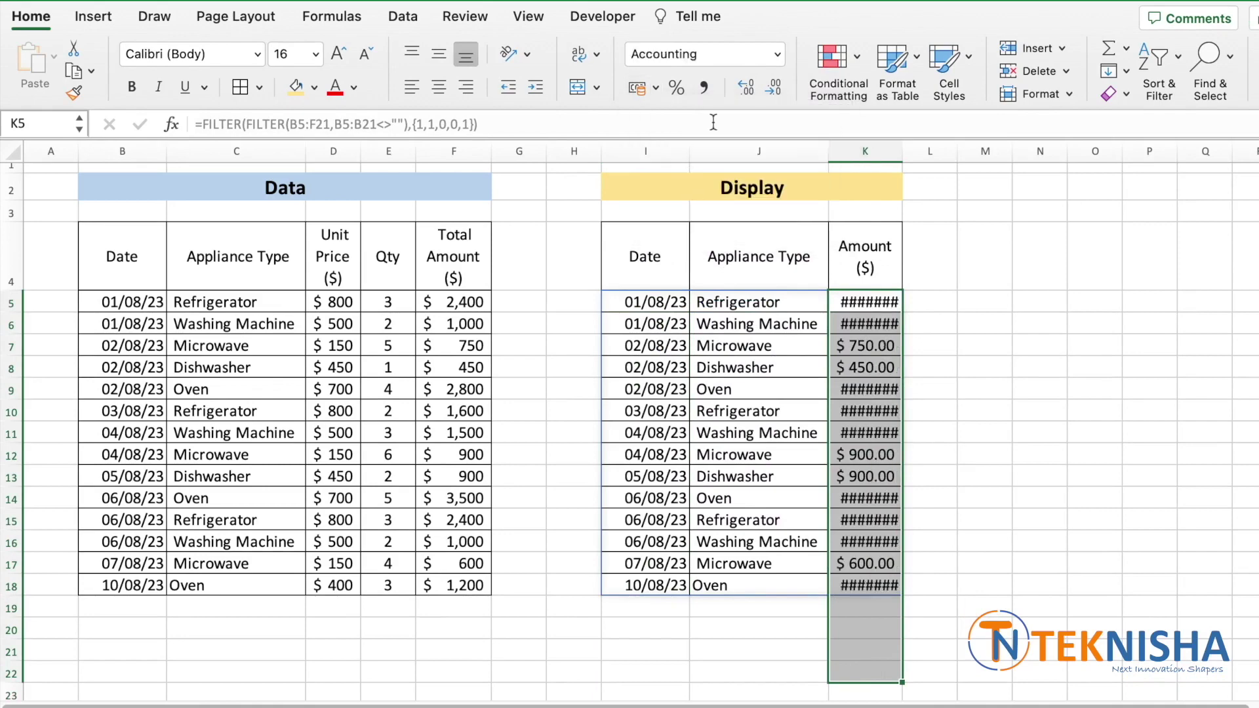
left_click(774, 88)
left_click(774, 89)
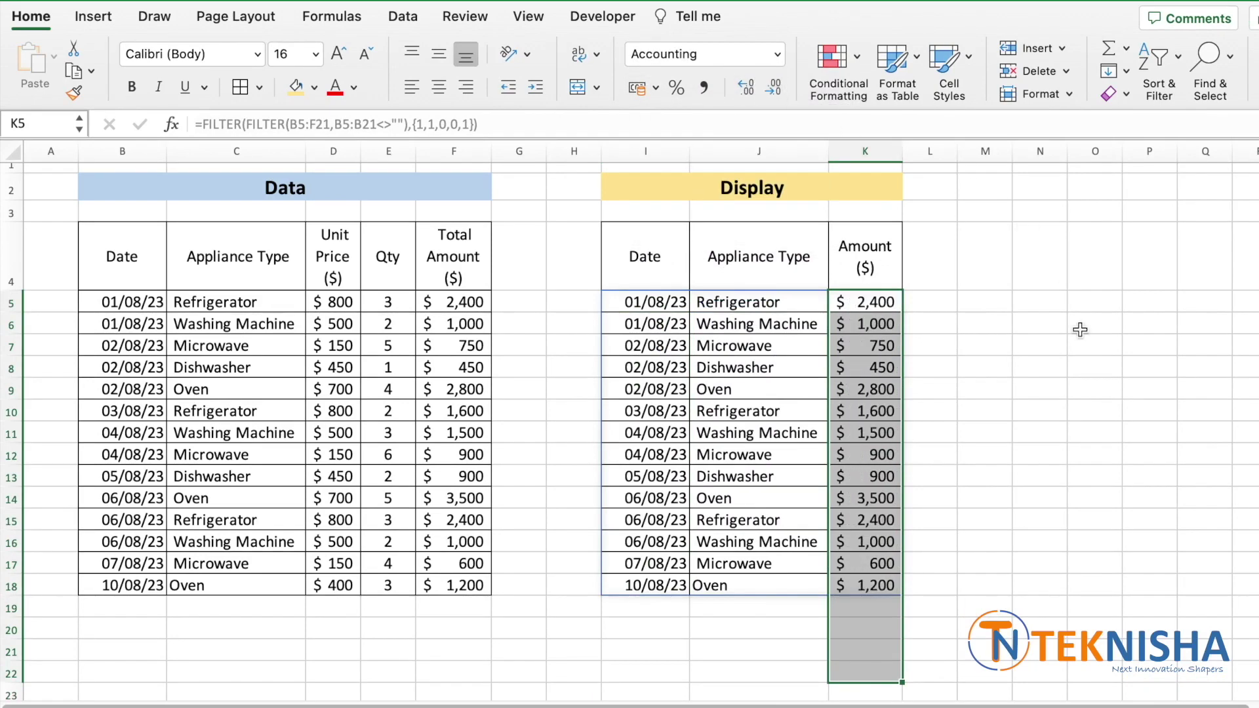
left_click(1090, 361)
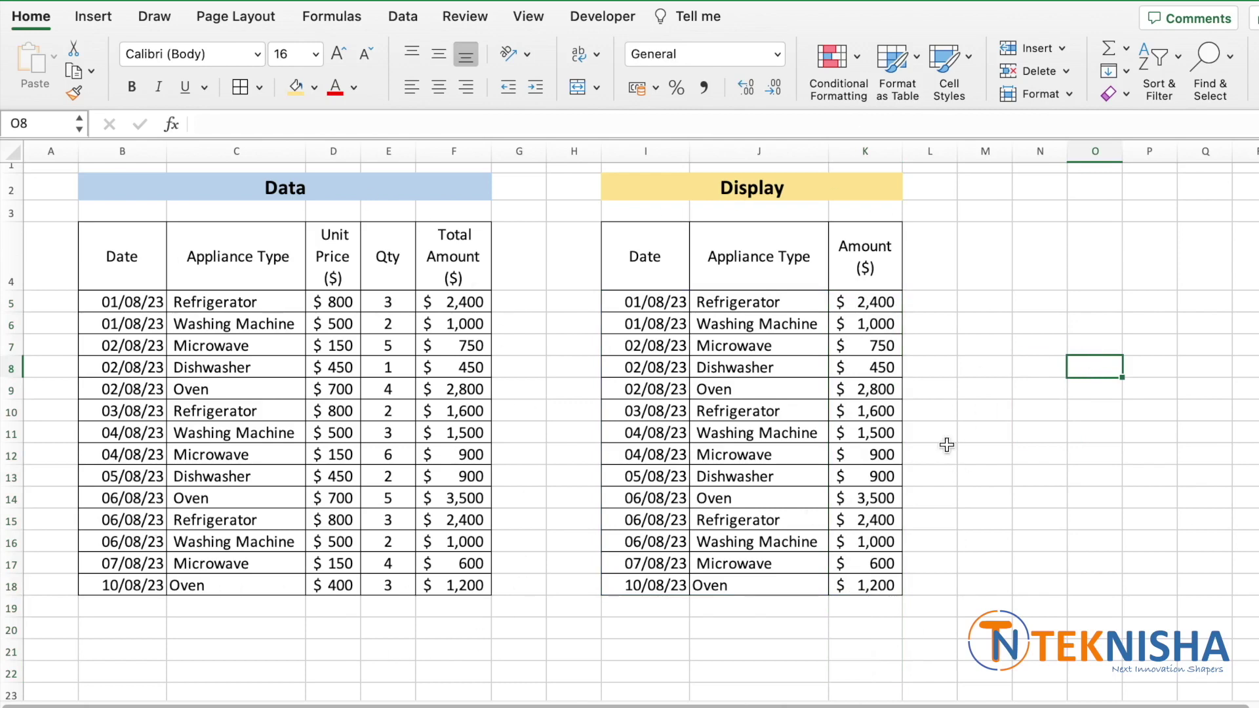
left_click(133, 600)
Fill row 19 with 11/8/23, Microwave, 150 and 10 so Display shows $1,500
type("11/8/")
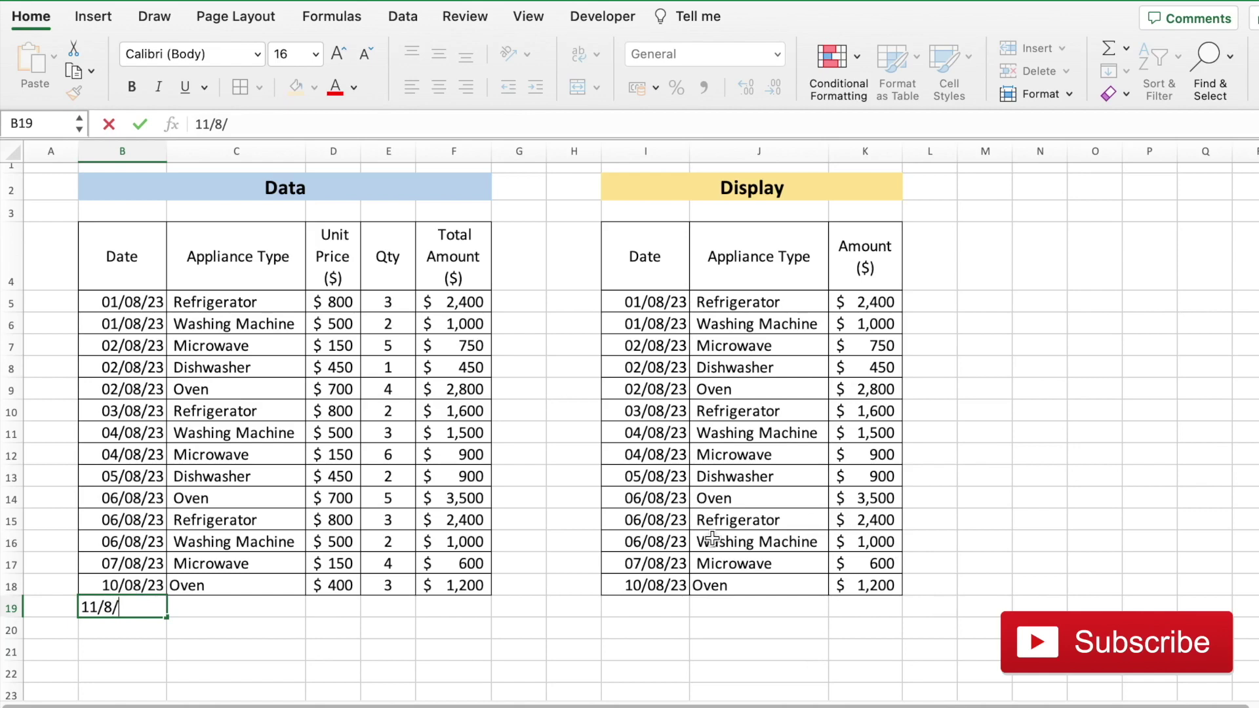
type("23")
key("Tab")
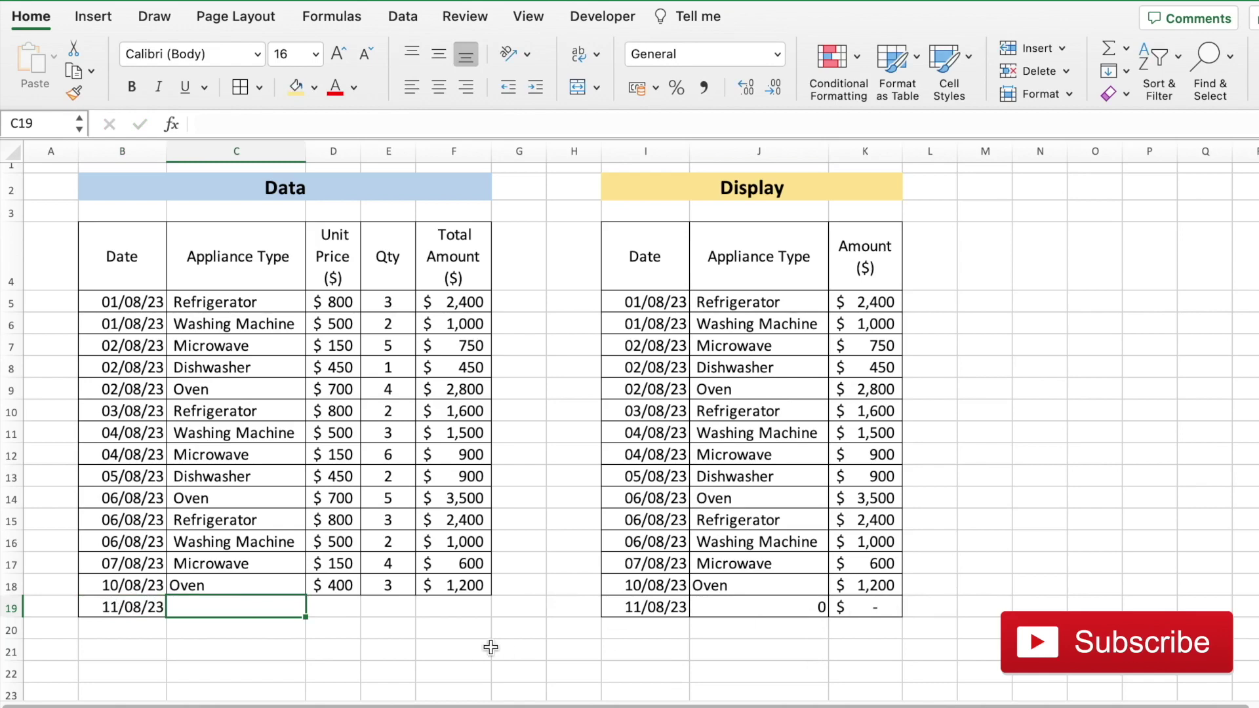
type("Microwave")
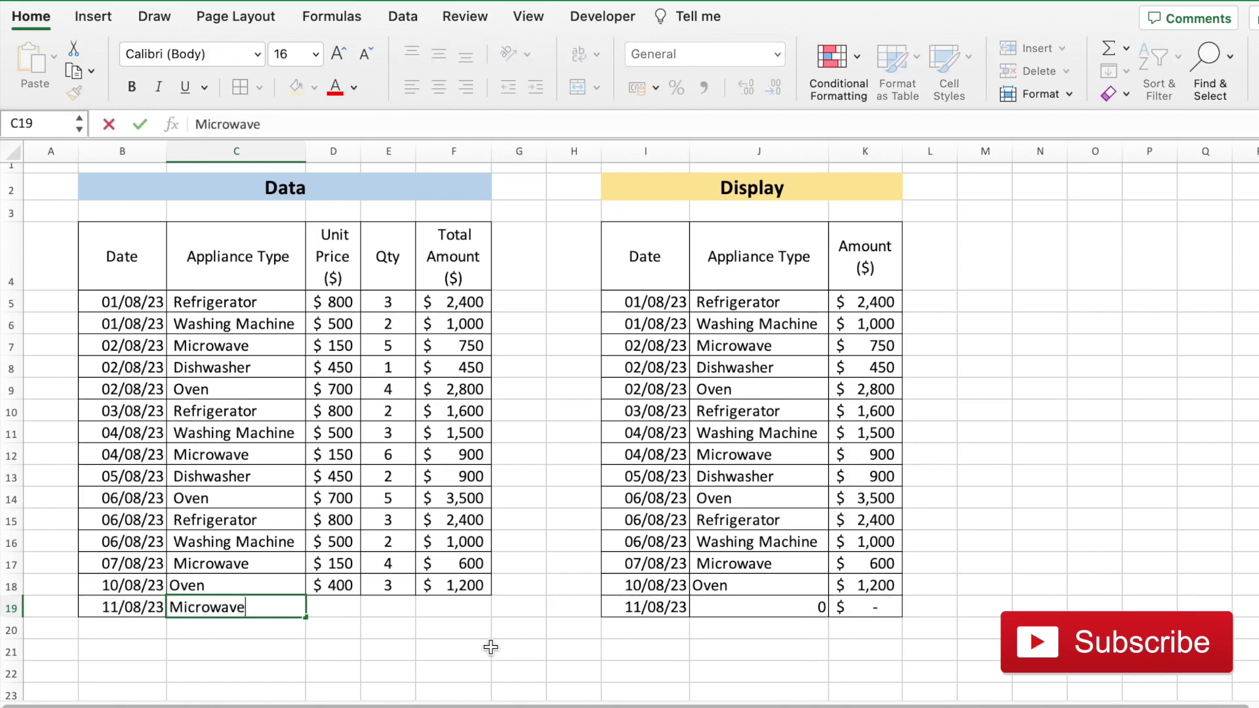
key("Tab")
type("150")
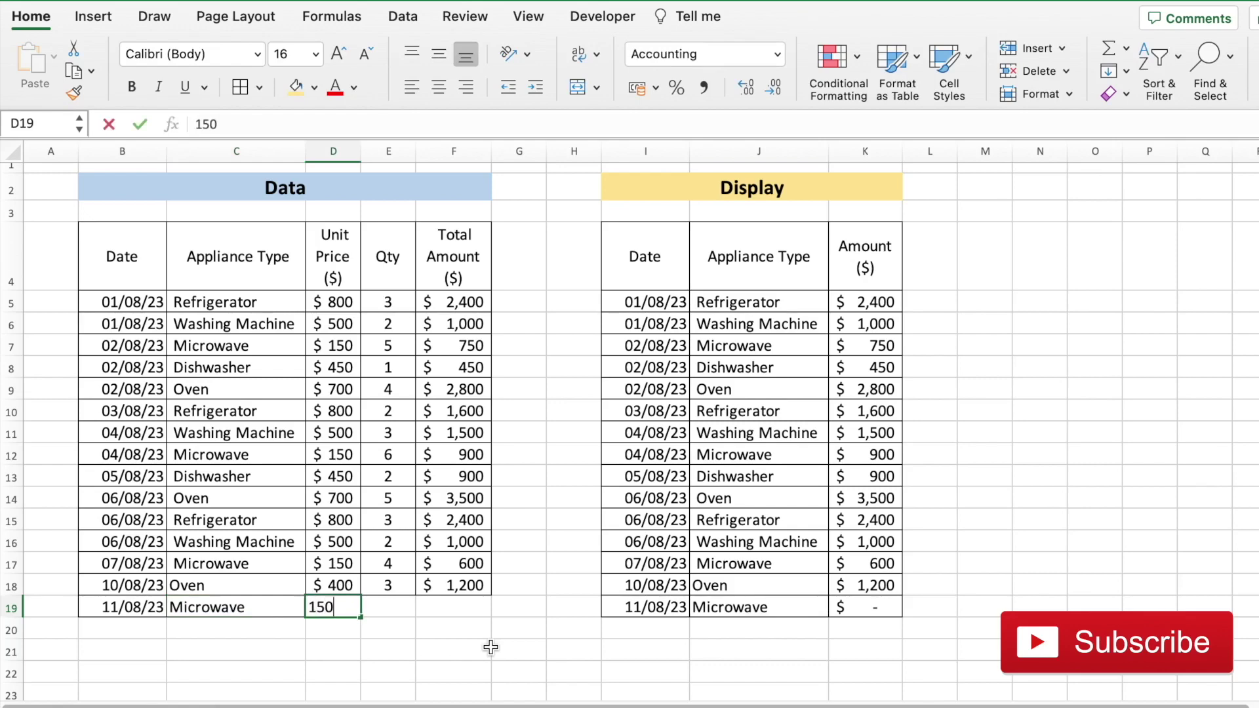
key("Tab")
type("10")
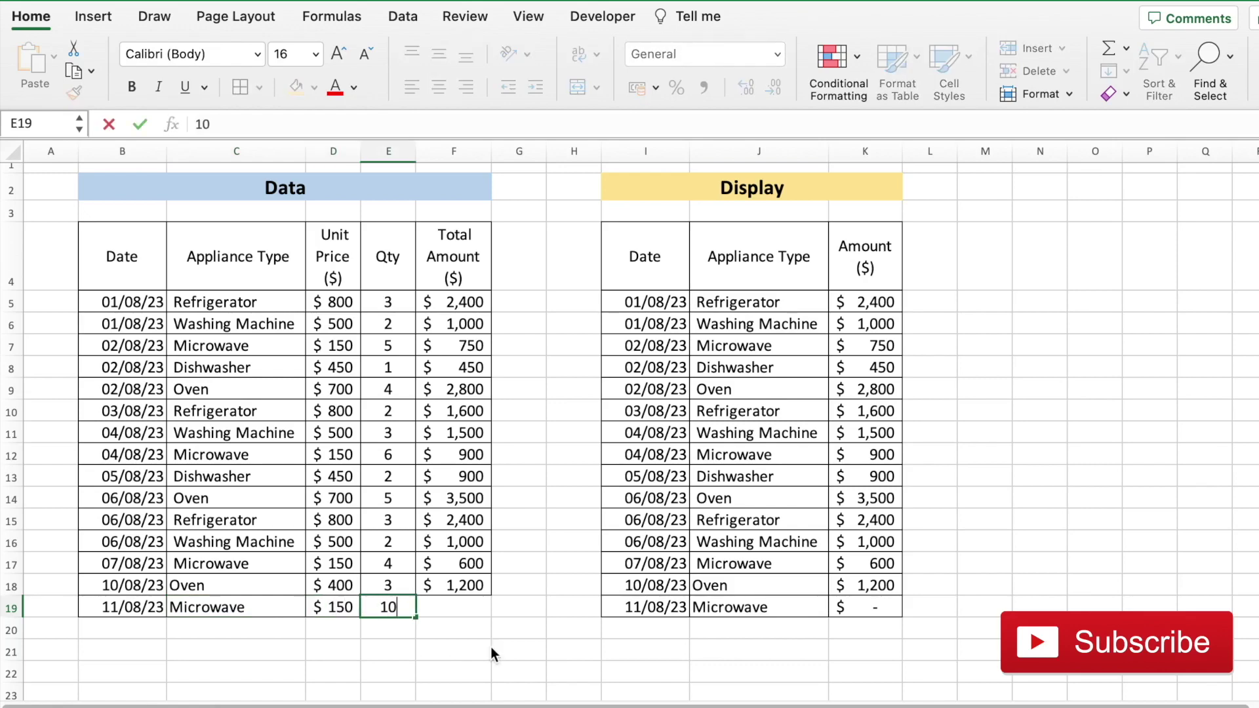
key("Tab")
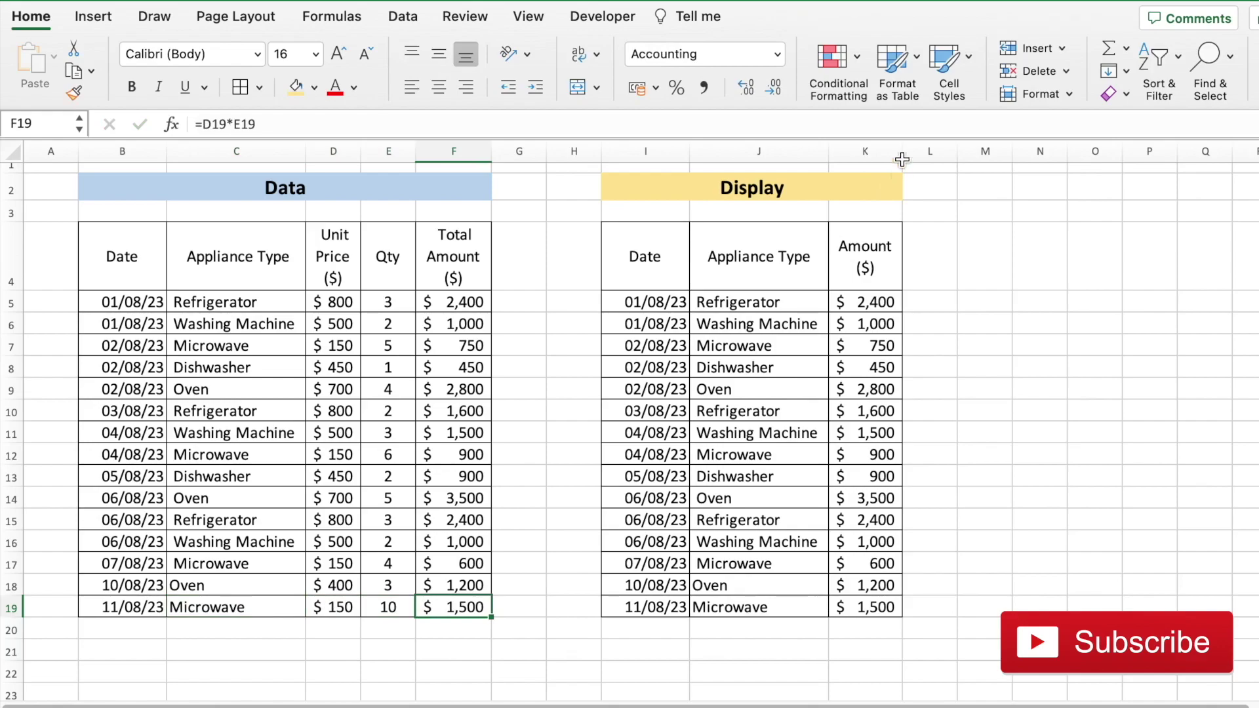